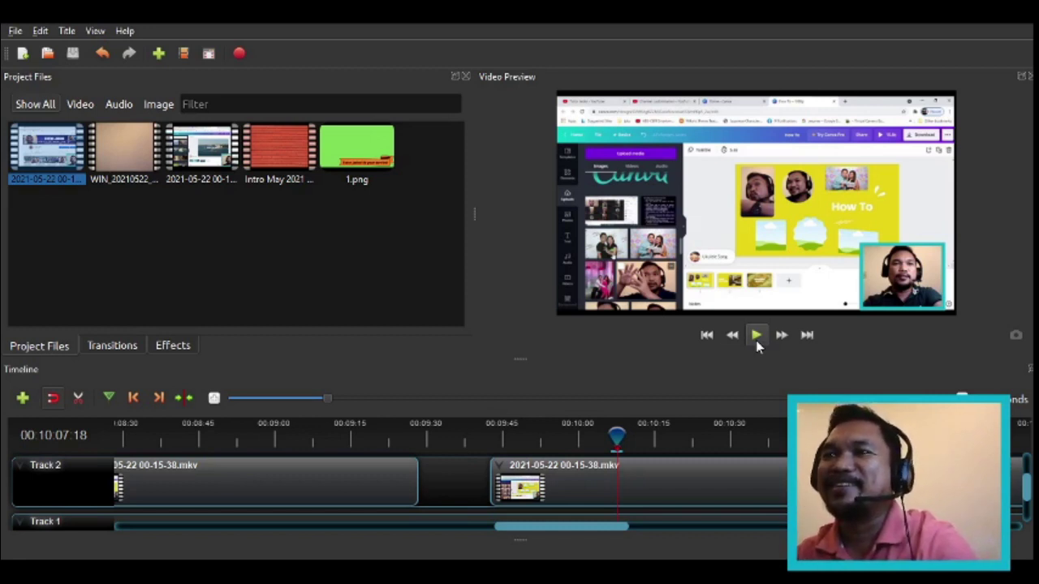
Step: Play through the Track 2 clip that follows the gap and split it at 00:10:25:30
click(756, 340)
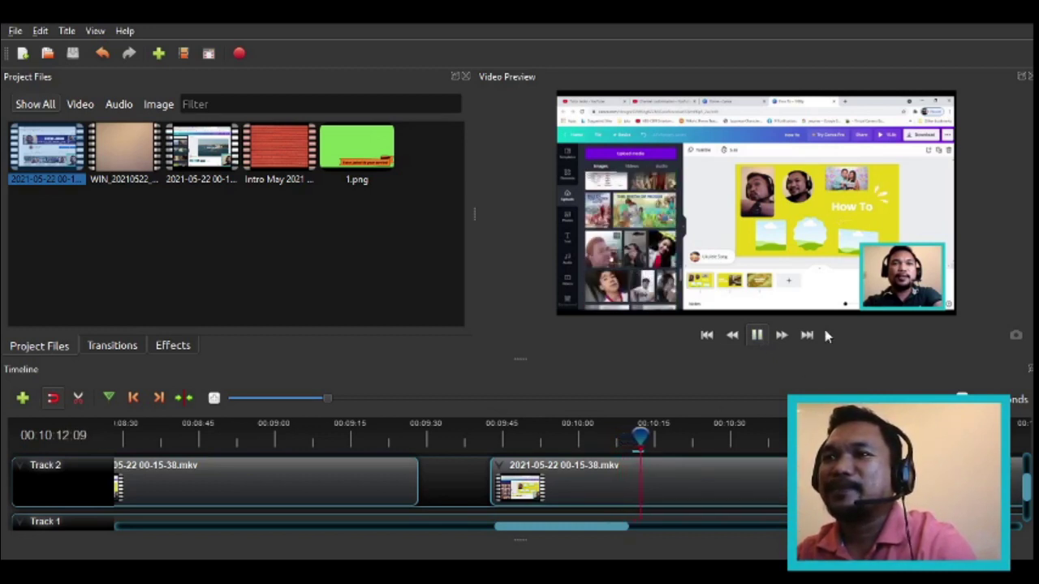
click(758, 339)
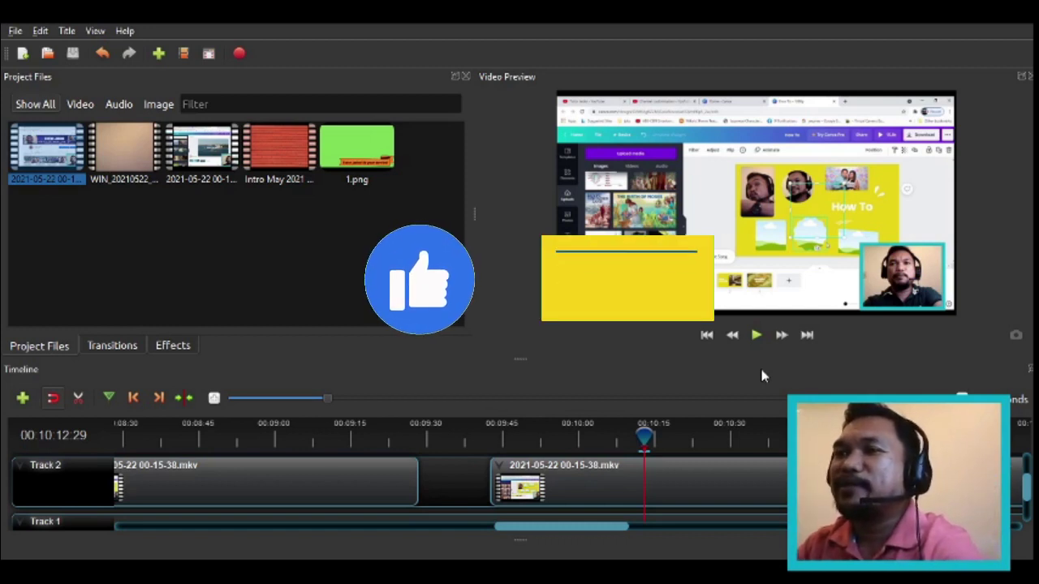
click(756, 340)
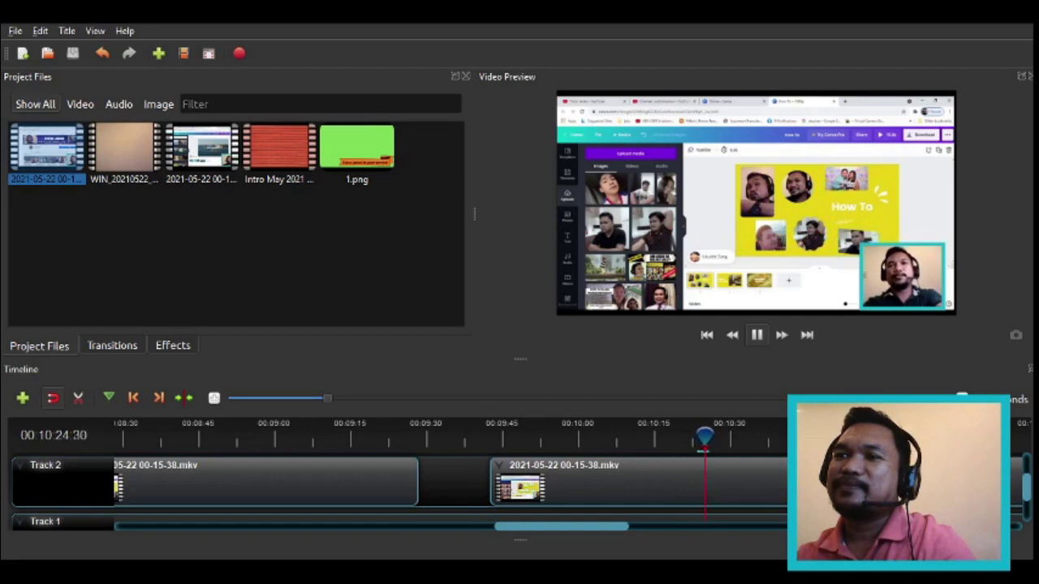
click(483, 446)
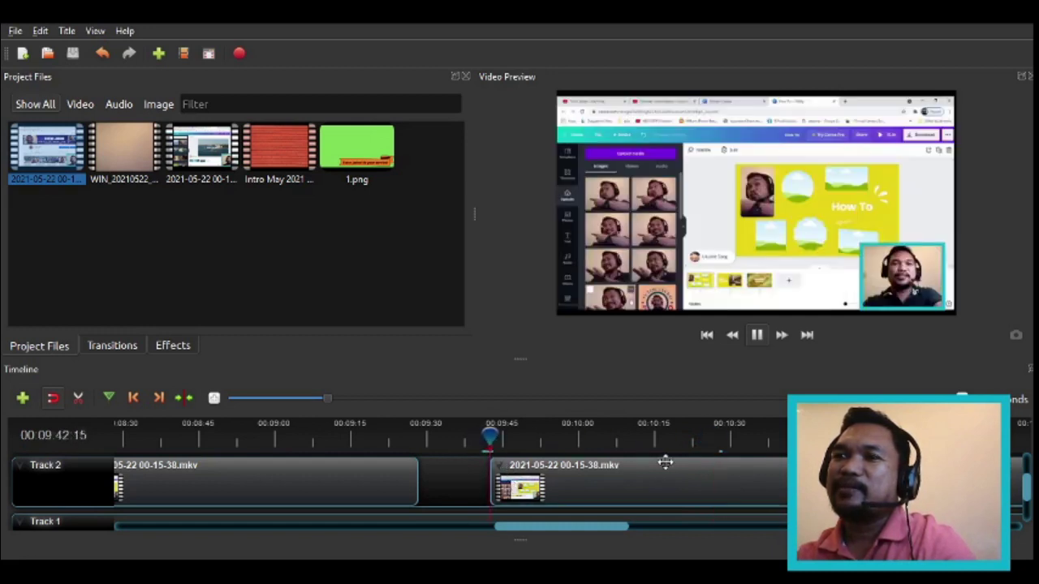
click(716, 439)
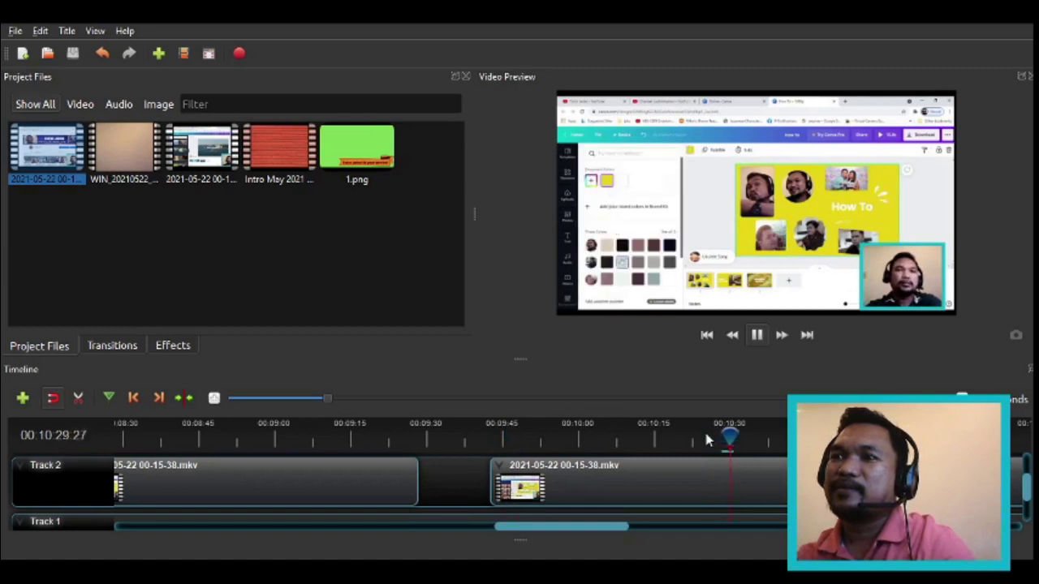
click(669, 437)
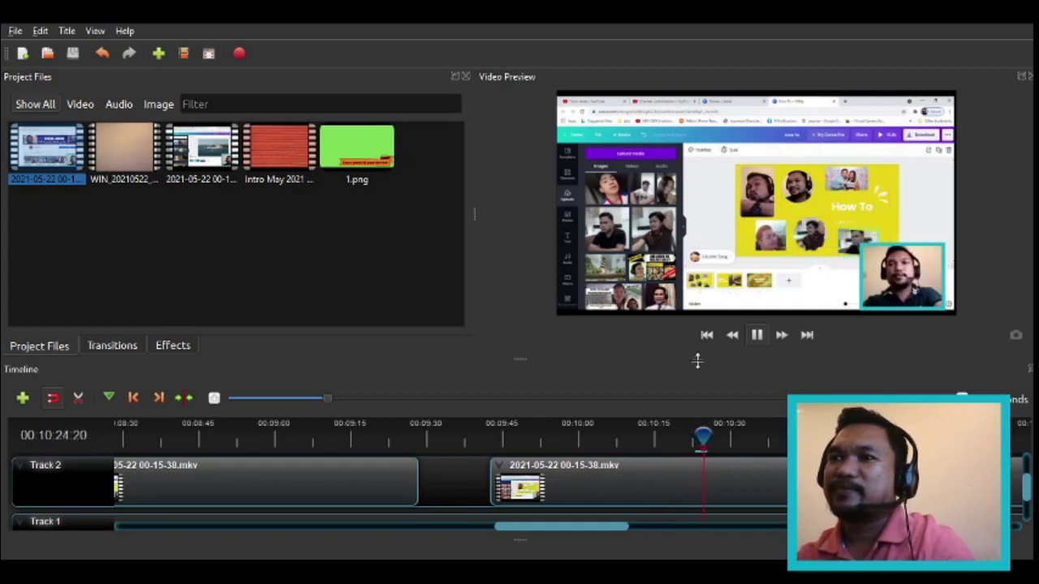
click(754, 338)
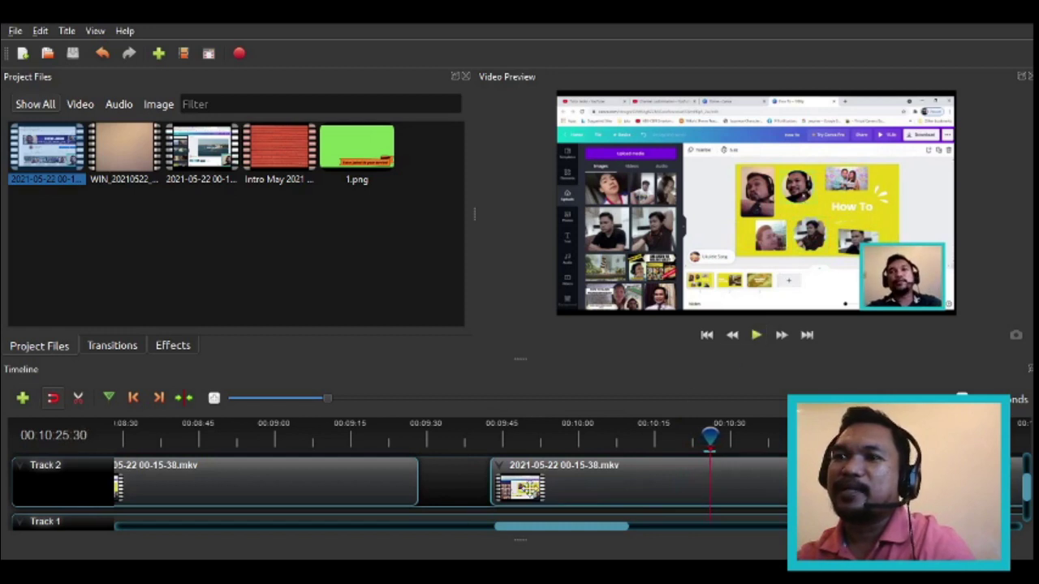
click(53, 399)
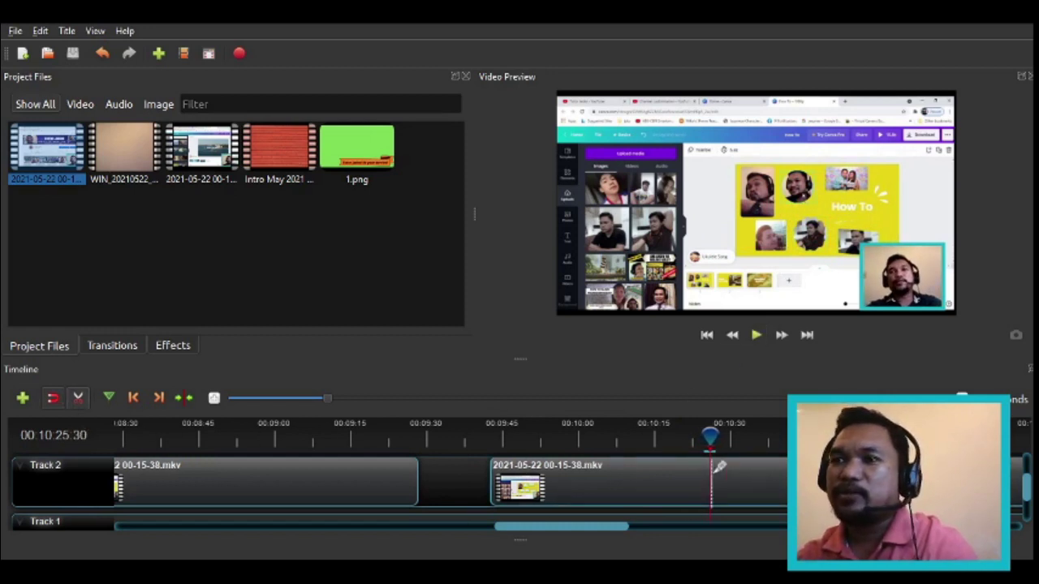
click(712, 475)
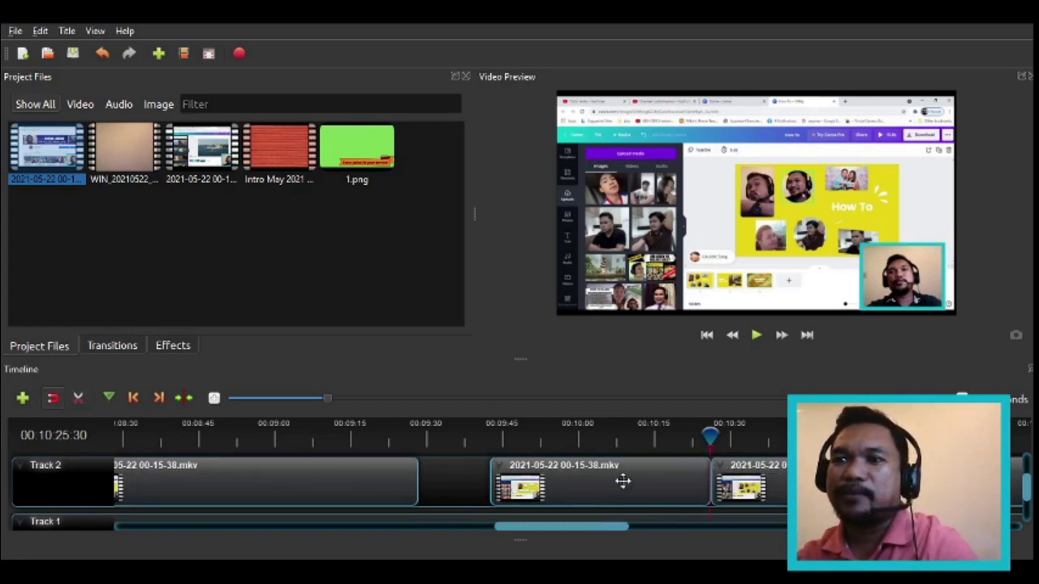
Step: Trim the start of the middle Track 2 clip to leave about 10 seconds, place it against the preceding clip, and play the join
drag(623, 482, 602, 480)
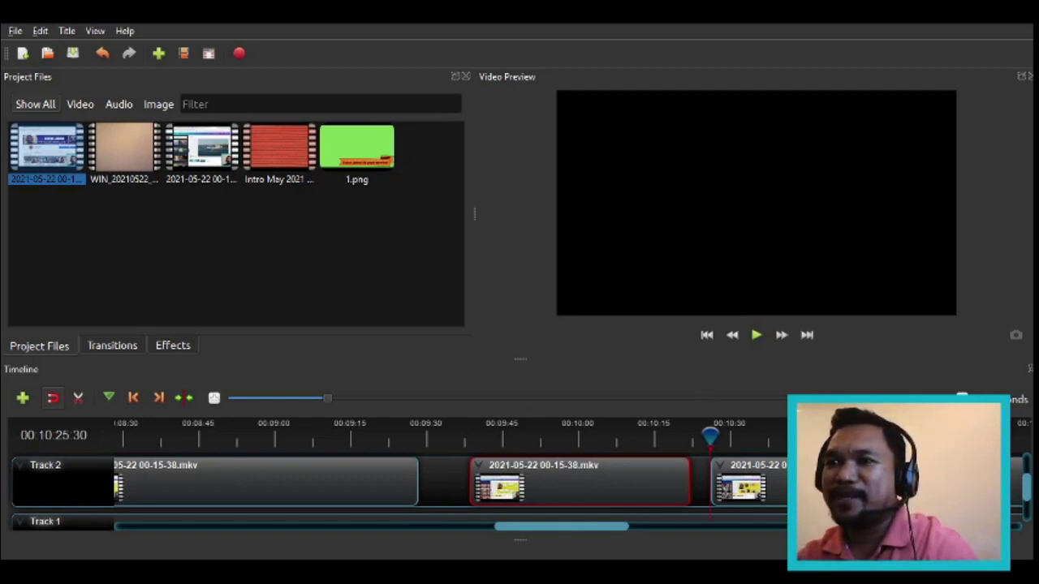
drag(689, 487, 444, 480)
click(404, 438)
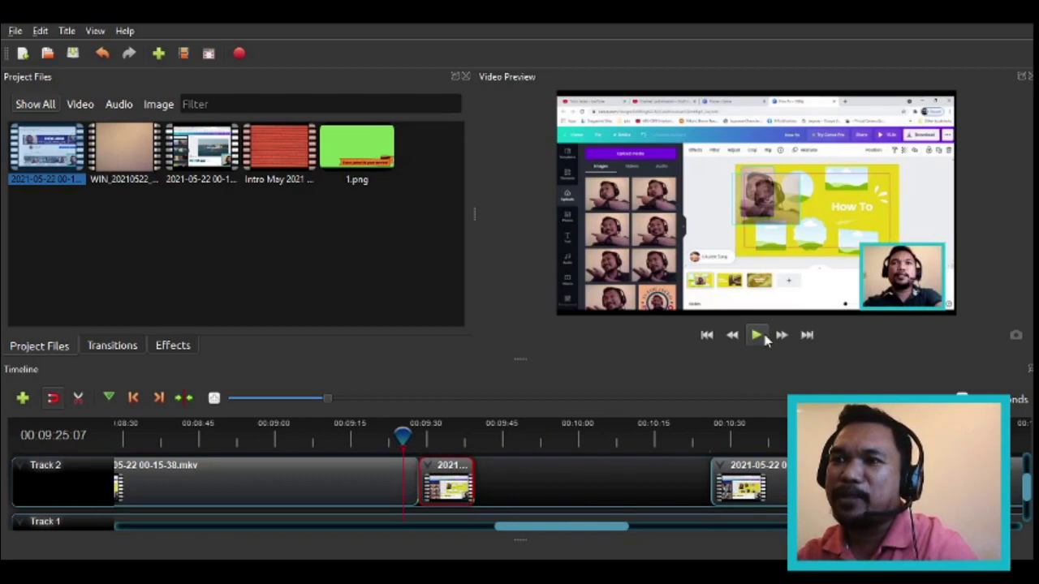
click(757, 335)
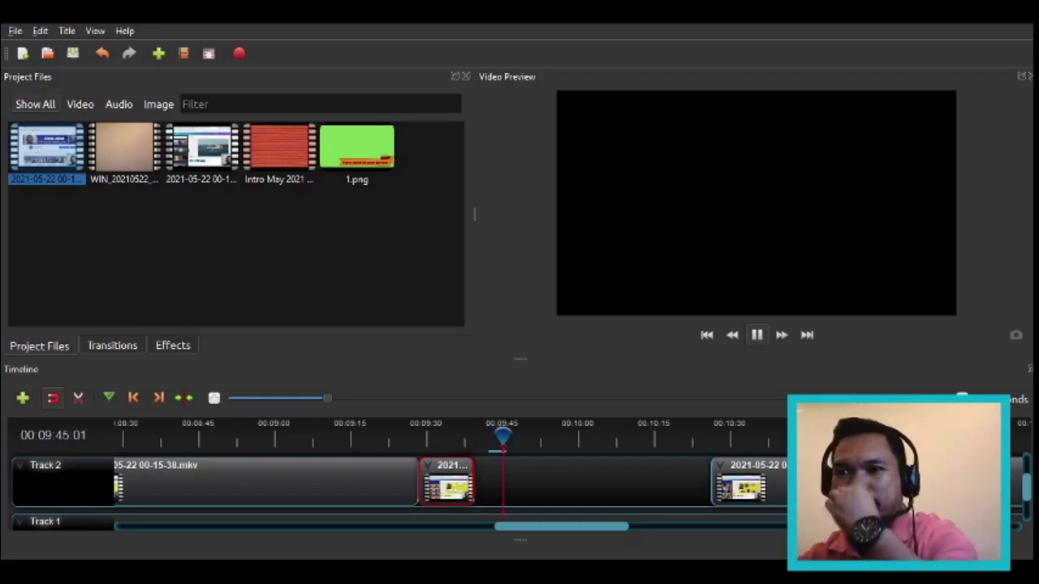
click(411, 444)
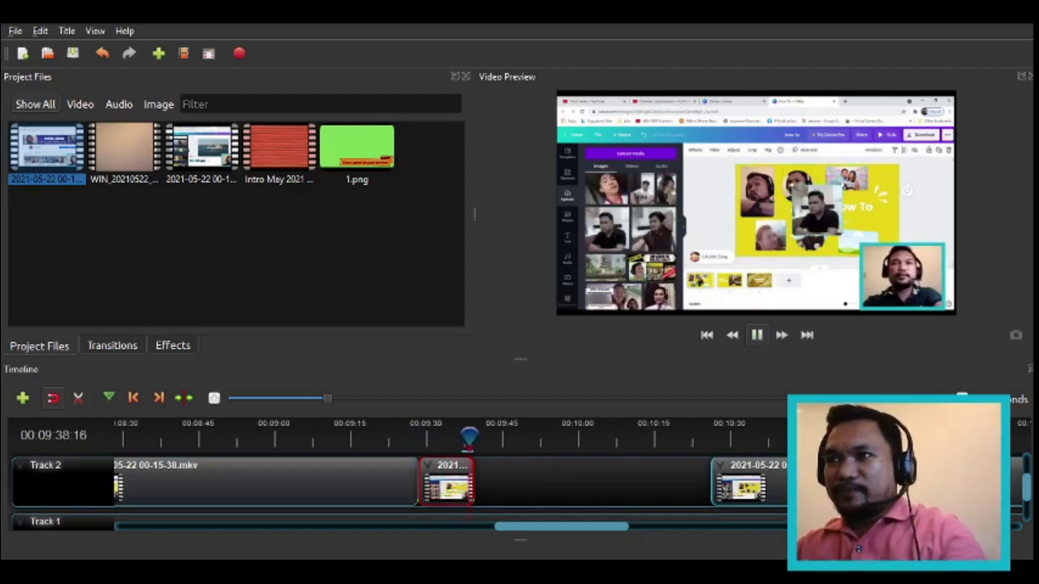
Step: Move the remaining Track 2 clip back against the short clip to close the gap, and play across the join
drag(835, 480, 592, 494)
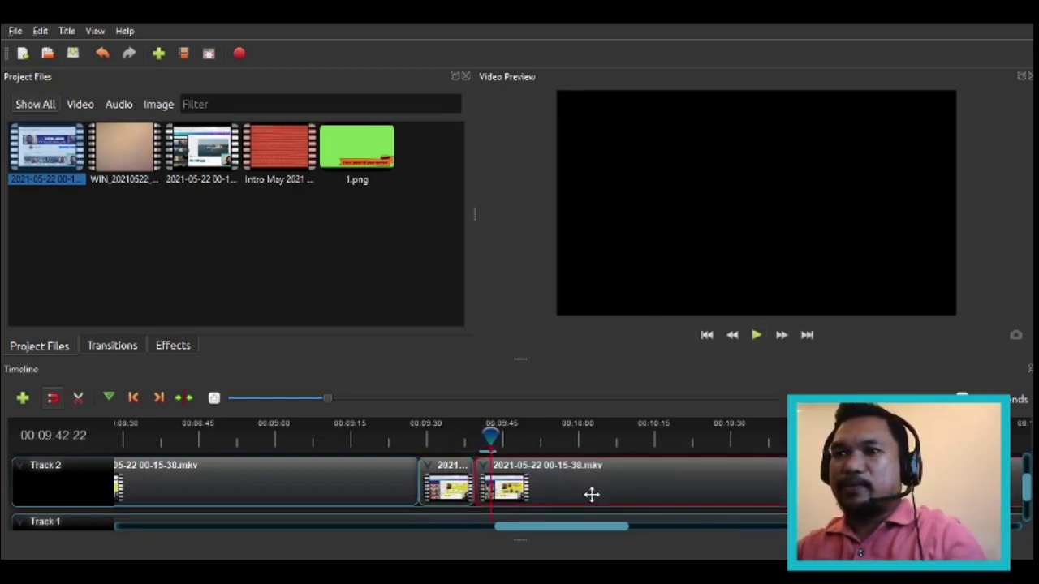
click(459, 435)
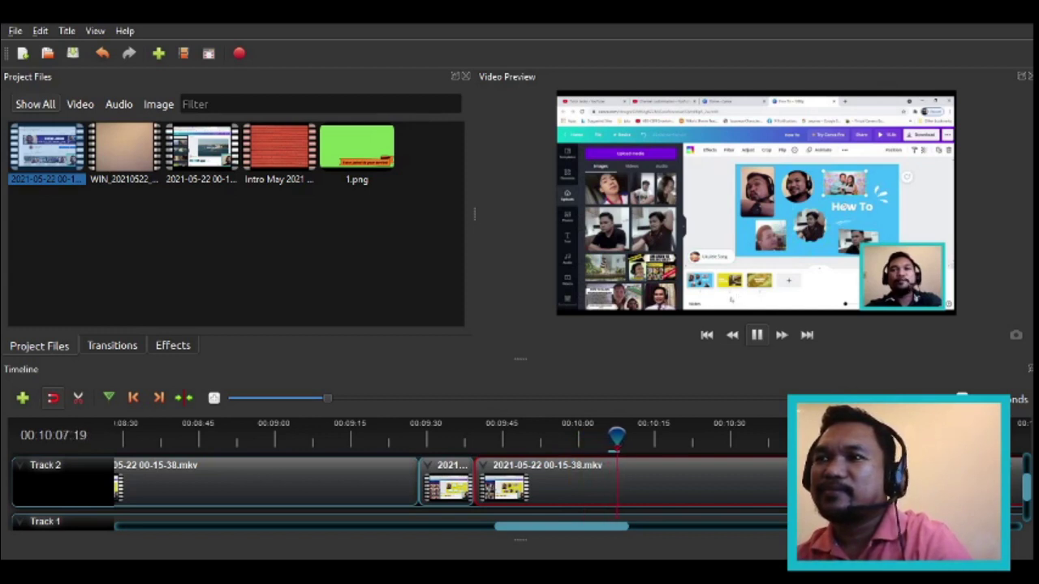
click(754, 336)
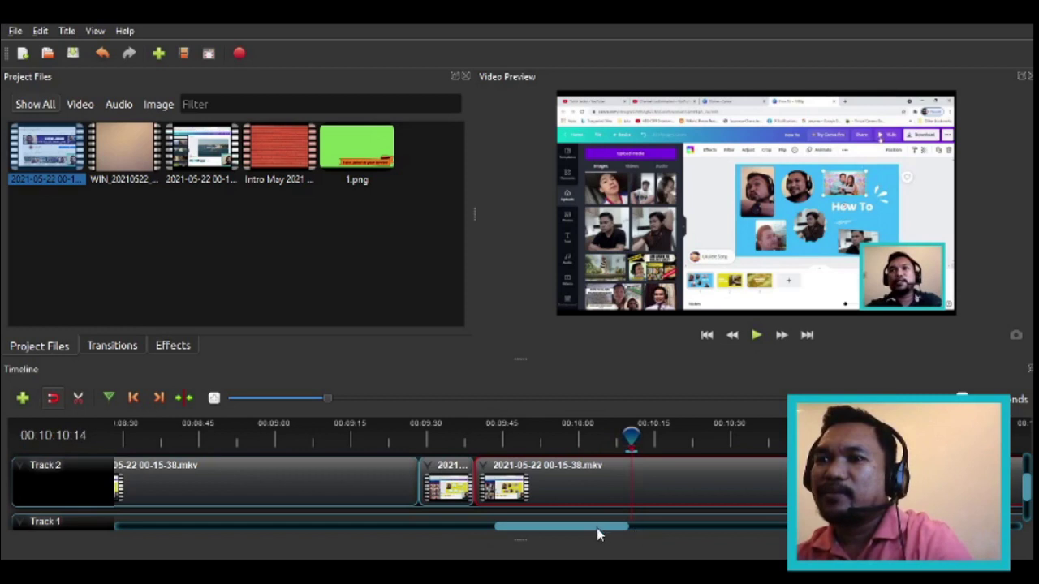
Step: Play through the long Track 2 clip after the short one and split it at 00:10:20:01
mouse_move(598, 534)
mouse_down()
mouse_move(970, 535)
mouse_move(601, 527)
mouse_up()
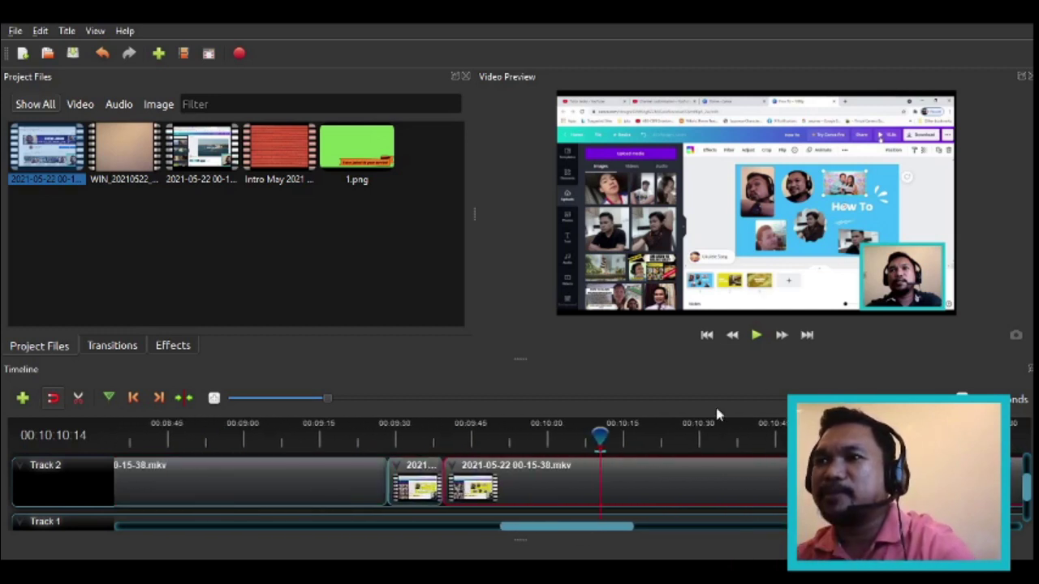
click(756, 335)
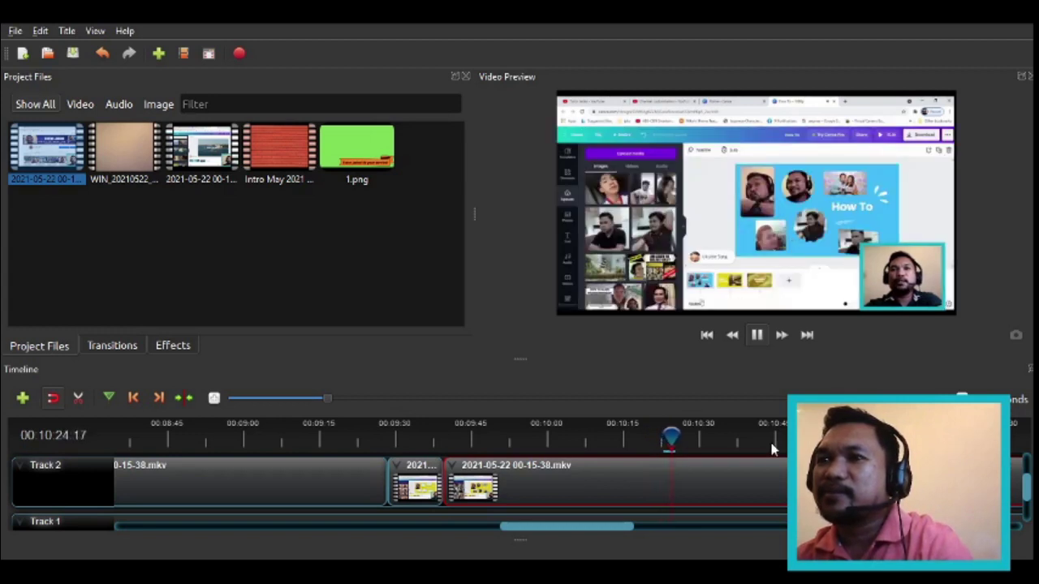
click(630, 423)
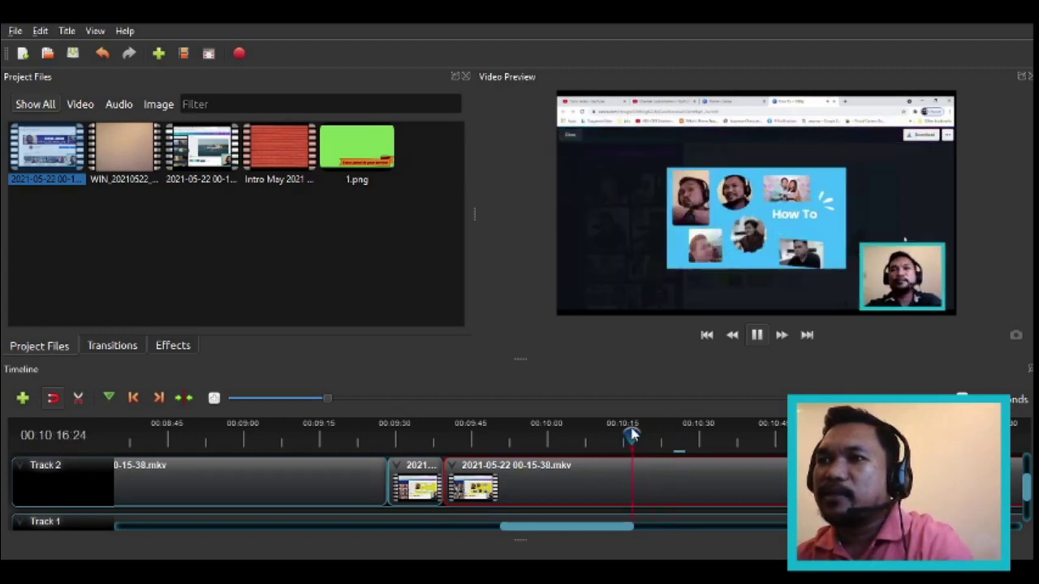
click(758, 342)
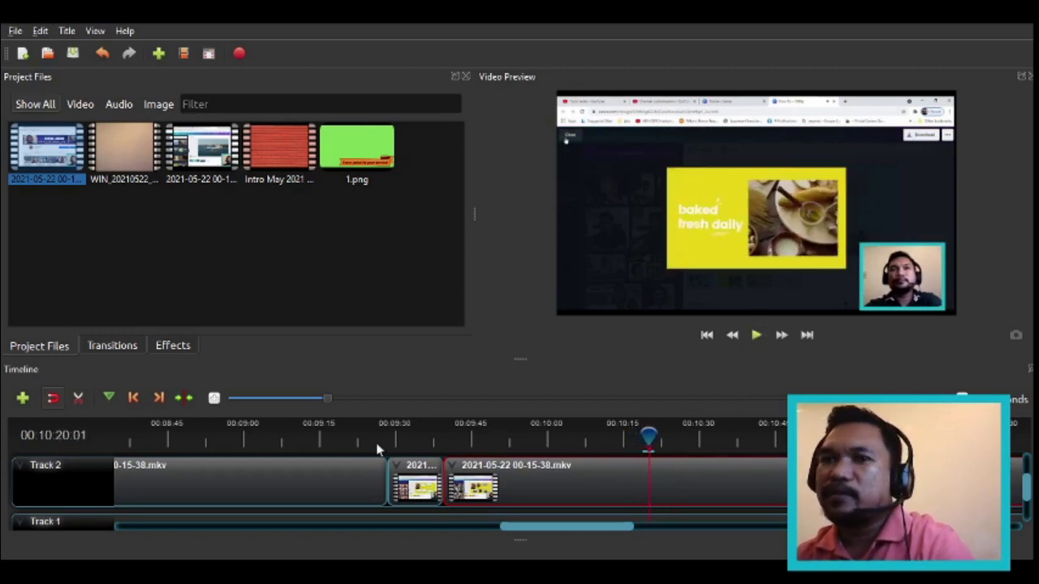
click(79, 398)
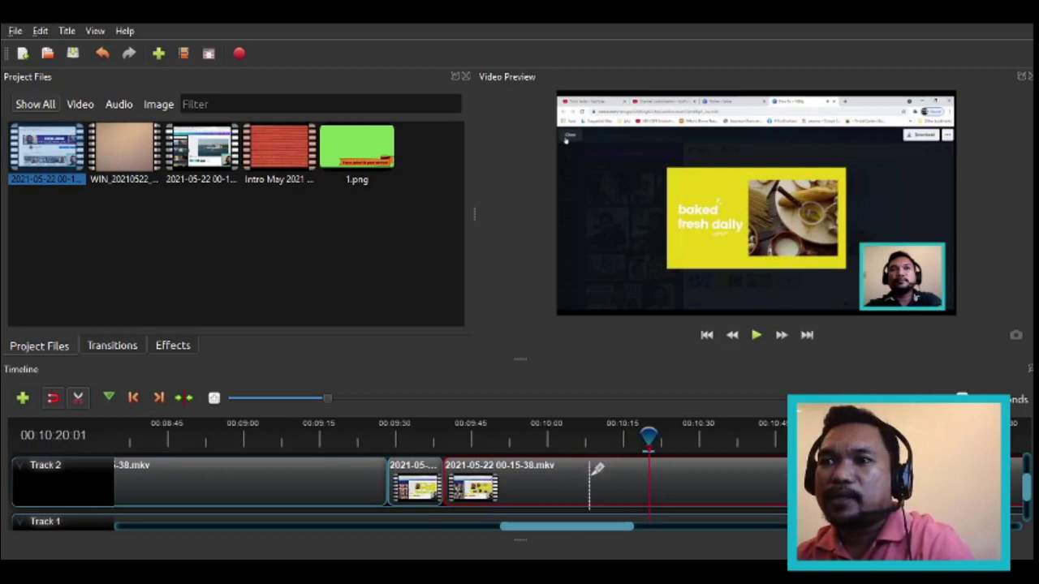
click(650, 471)
click(79, 397)
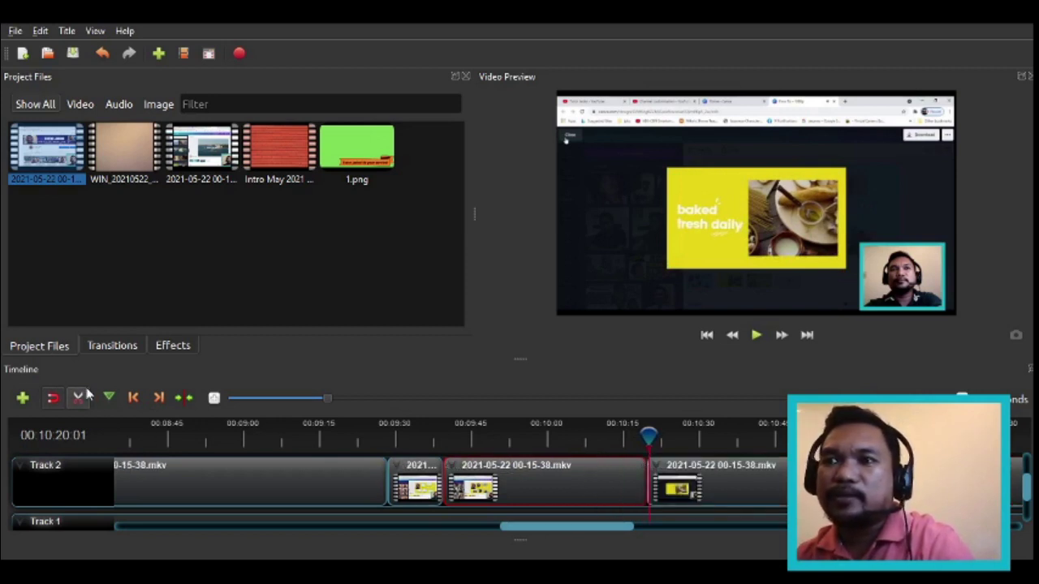
Step: Move the split-off clip to about 00:10:29 and trim the preceding clip's end back to about 00:10:19
drag(726, 485, 771, 474)
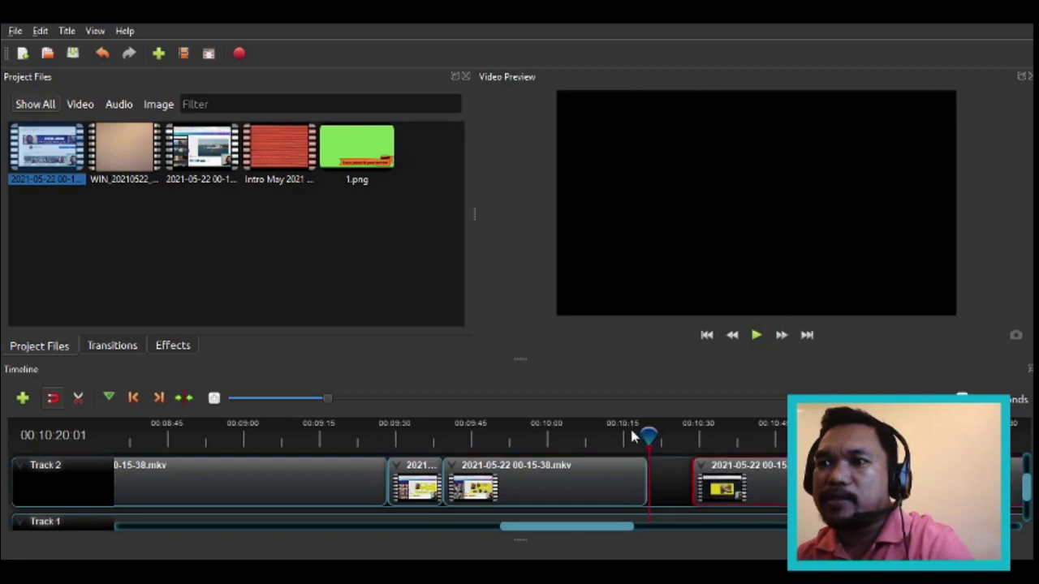
click(632, 436)
click(754, 336)
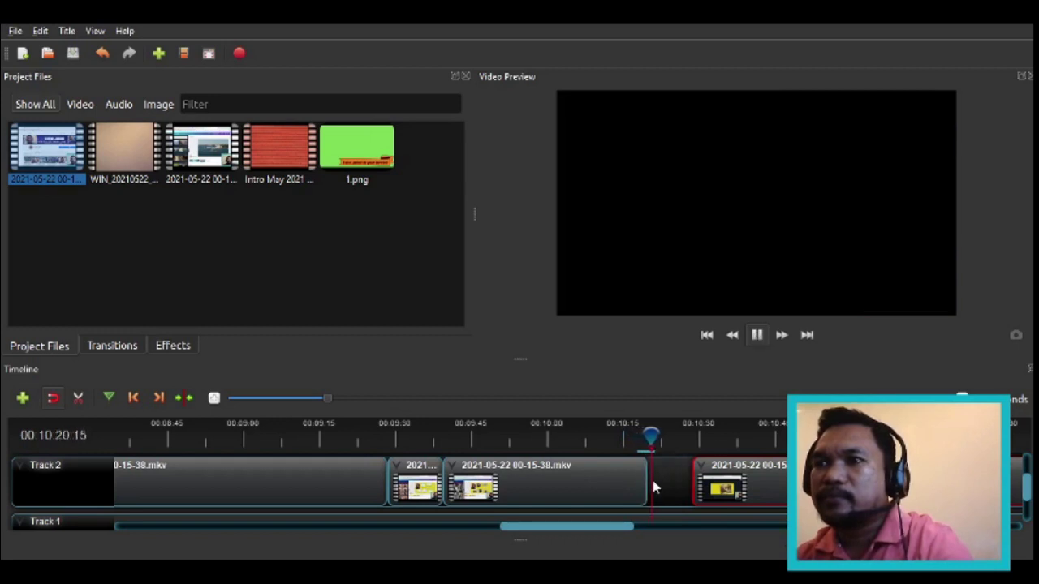
click(756, 334)
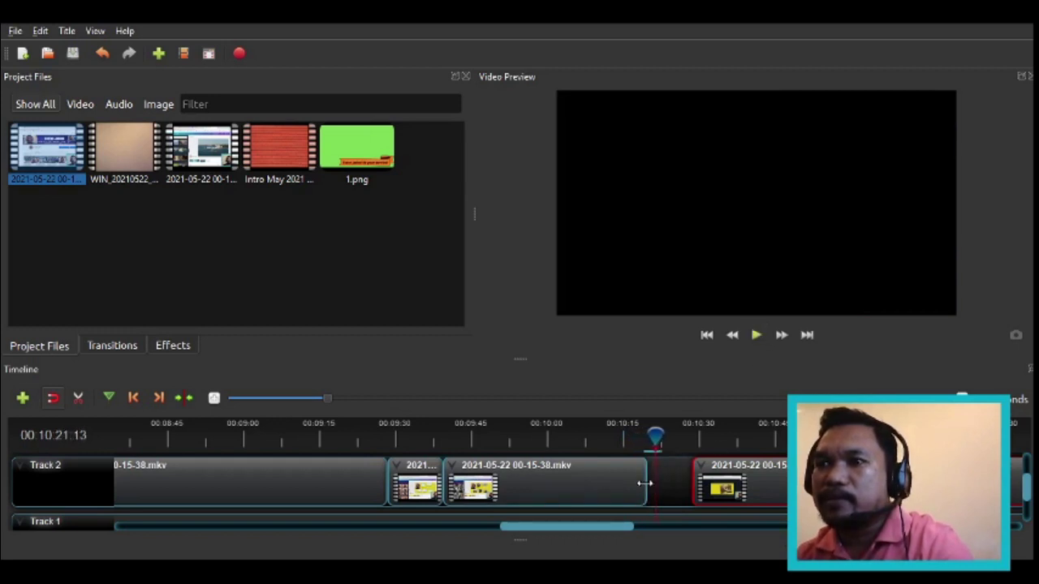
mouse_move(645, 483)
mouse_down()
mouse_move(636, 484)
mouse_move(647, 481)
mouse_up()
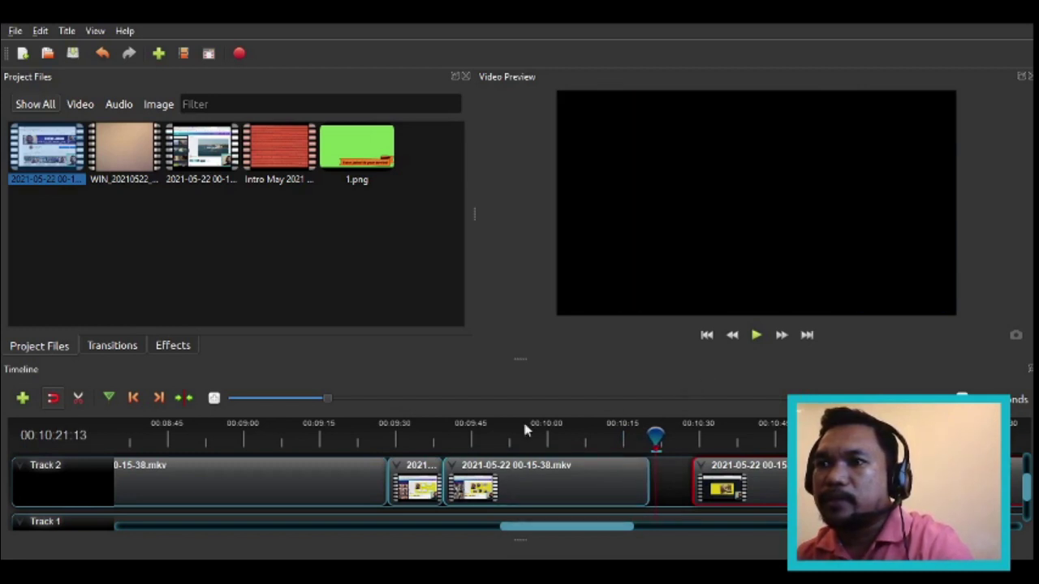
click(642, 437)
click(757, 335)
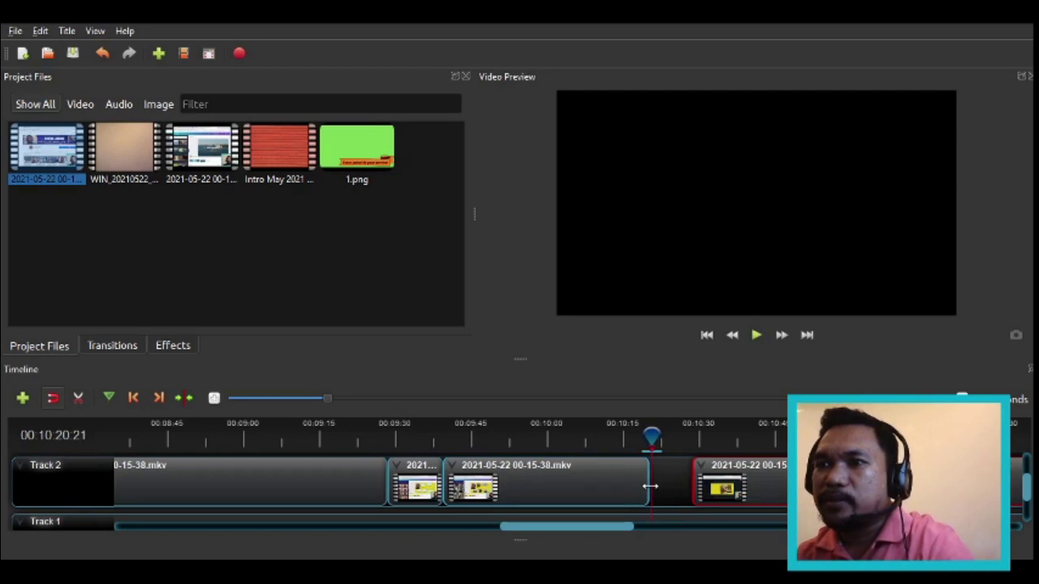
mouse_move(650, 485)
mouse_down()
mouse_move(633, 489)
mouse_move(644, 490)
mouse_up()
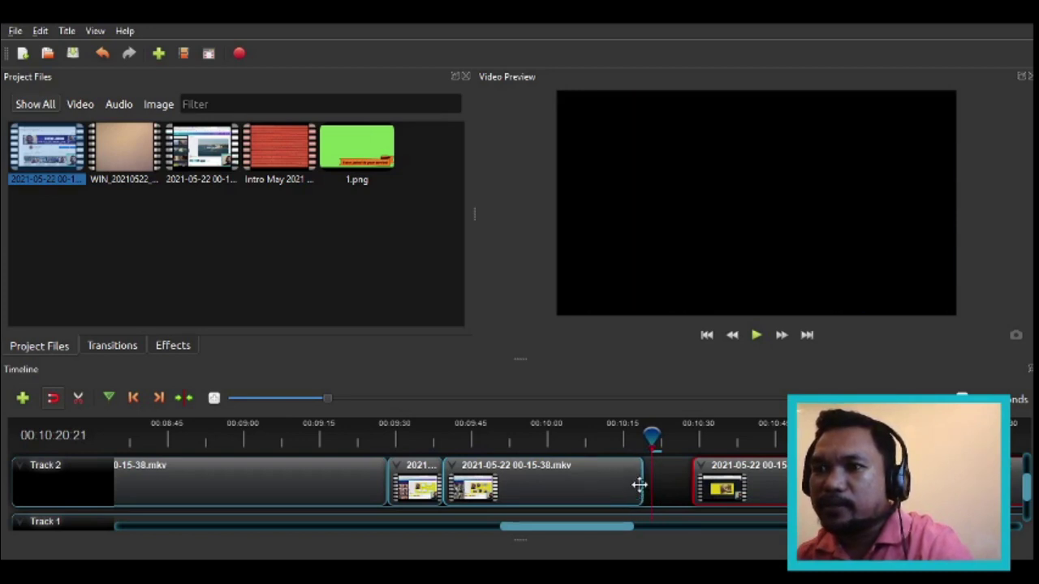
Step: Play into the last Track 2 clip and trim its start to 00:10:32:15
click(634, 438)
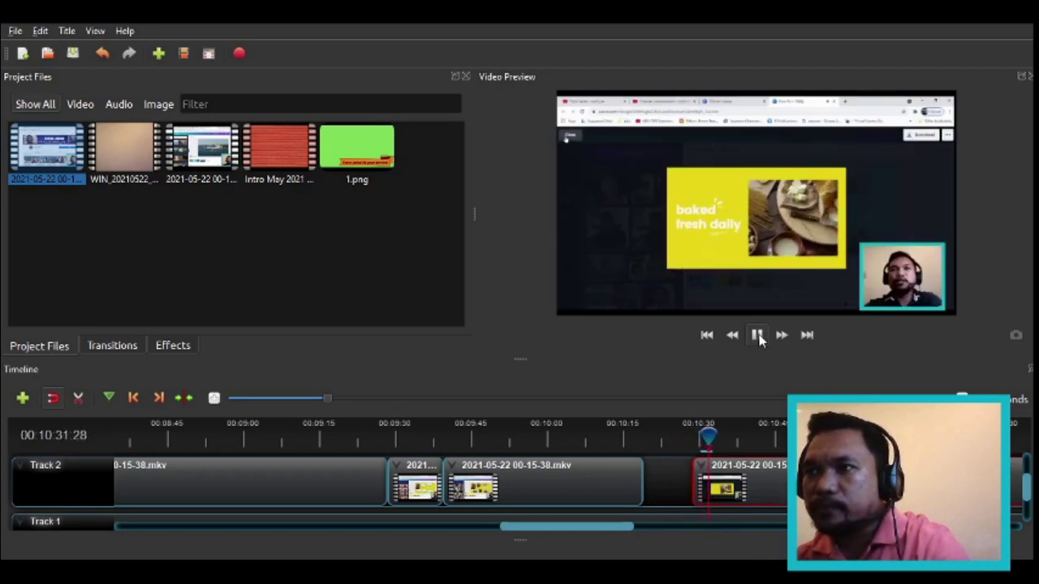
click(758, 336)
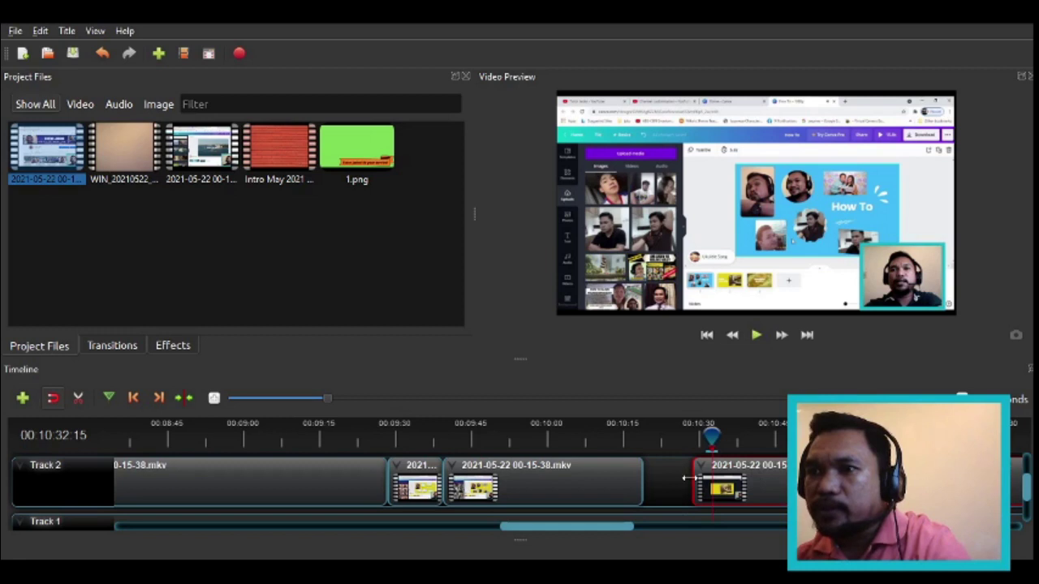
drag(686, 479, 704, 479)
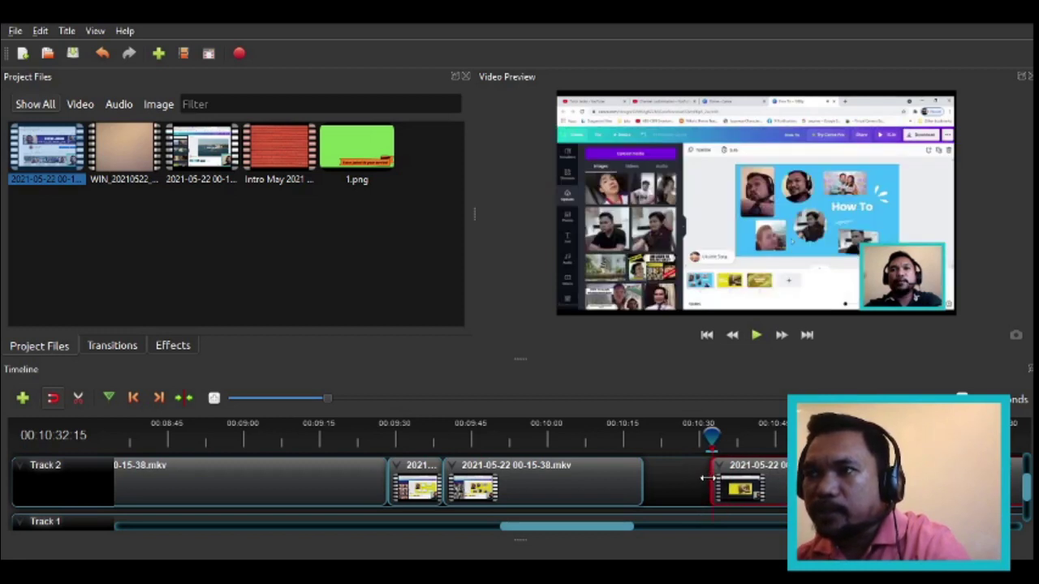
Step: Move the trimmed last clip back against the preceding clip to close the gap, and play across the join
drag(818, 479, 752, 479)
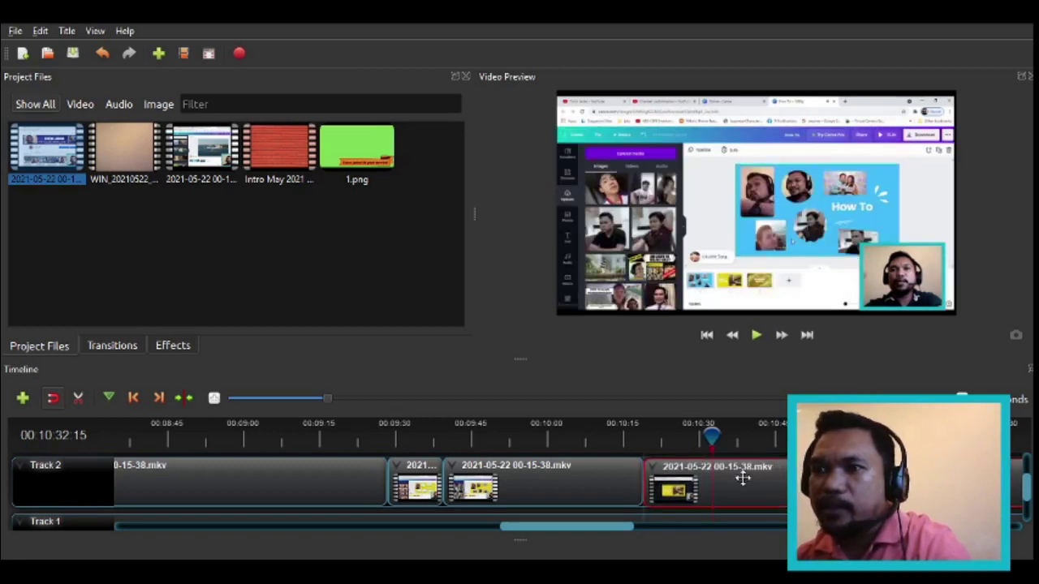
click(623, 439)
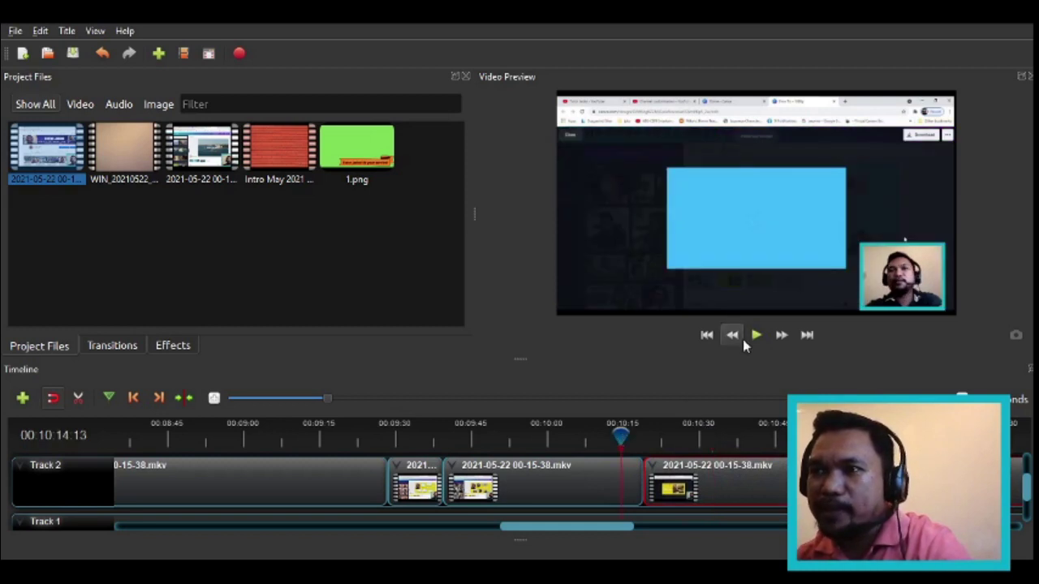
click(753, 335)
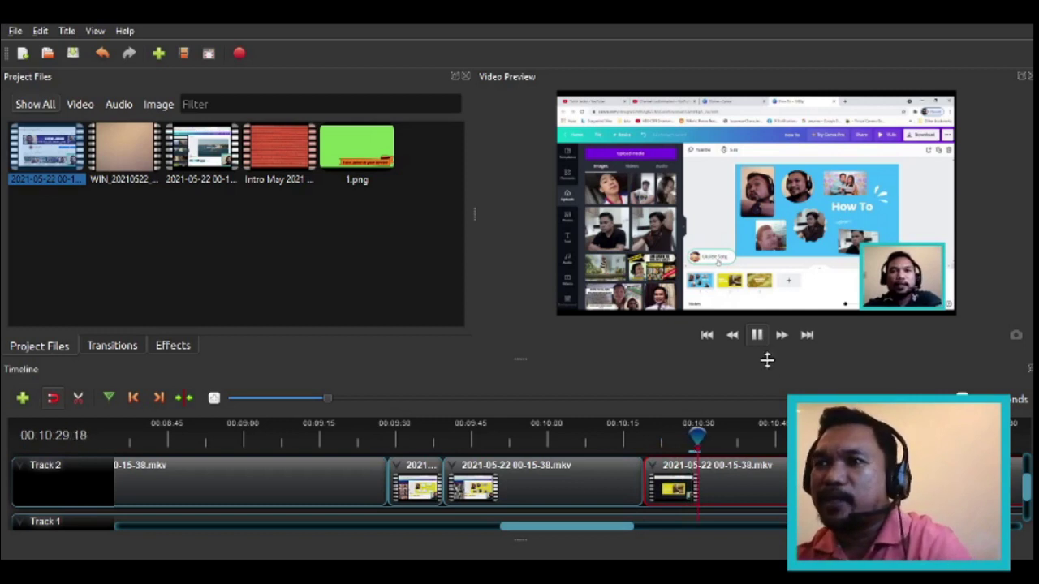
click(756, 334)
mouse_move(617, 528)
mouse_down()
mouse_move(909, 528)
mouse_move(616, 528)
mouse_up()
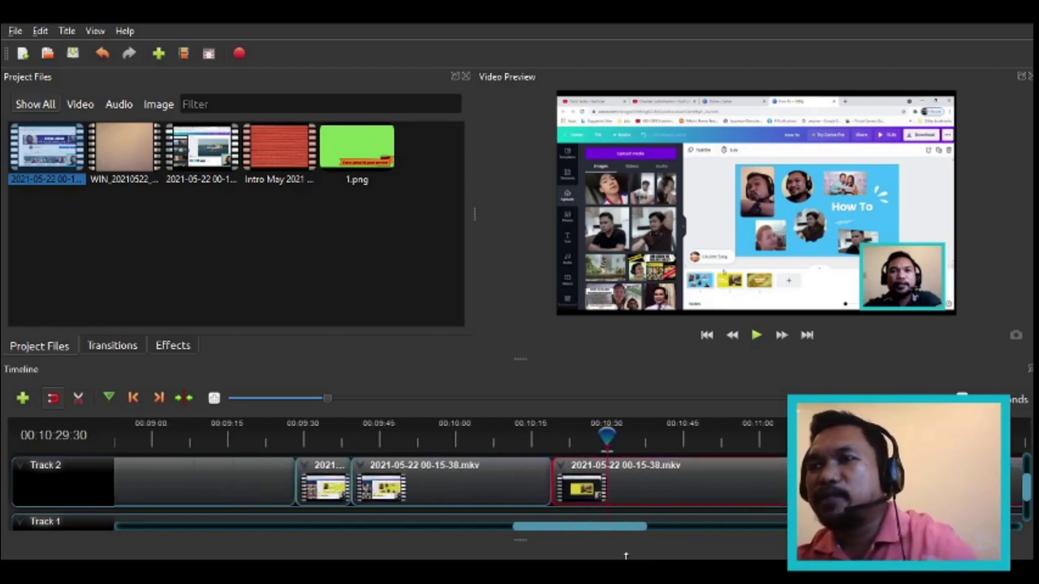
Step: Play on through the last Track 2 clip and split it at 00:11:17:18
click(757, 335)
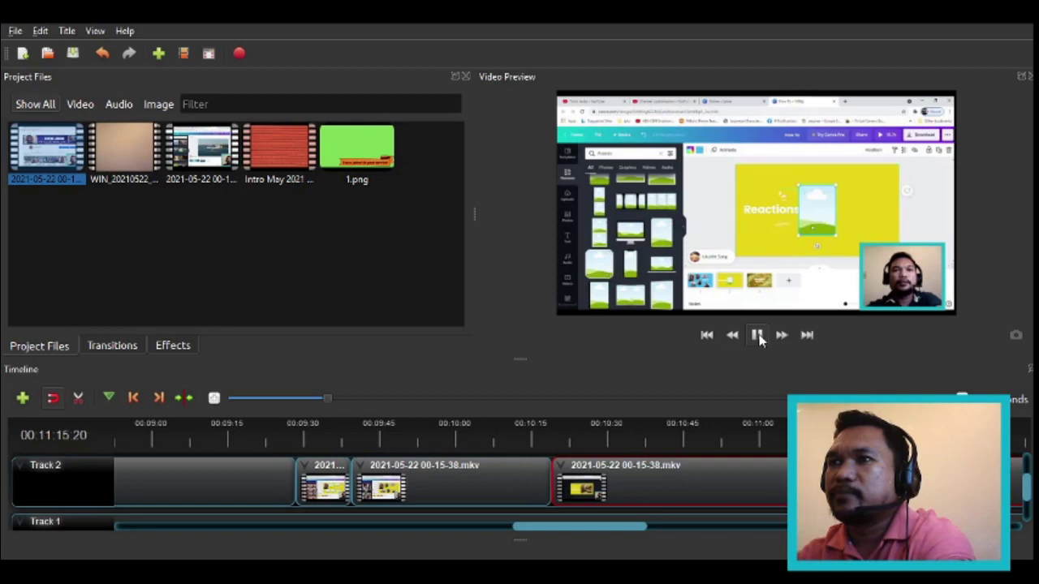
click(757, 335)
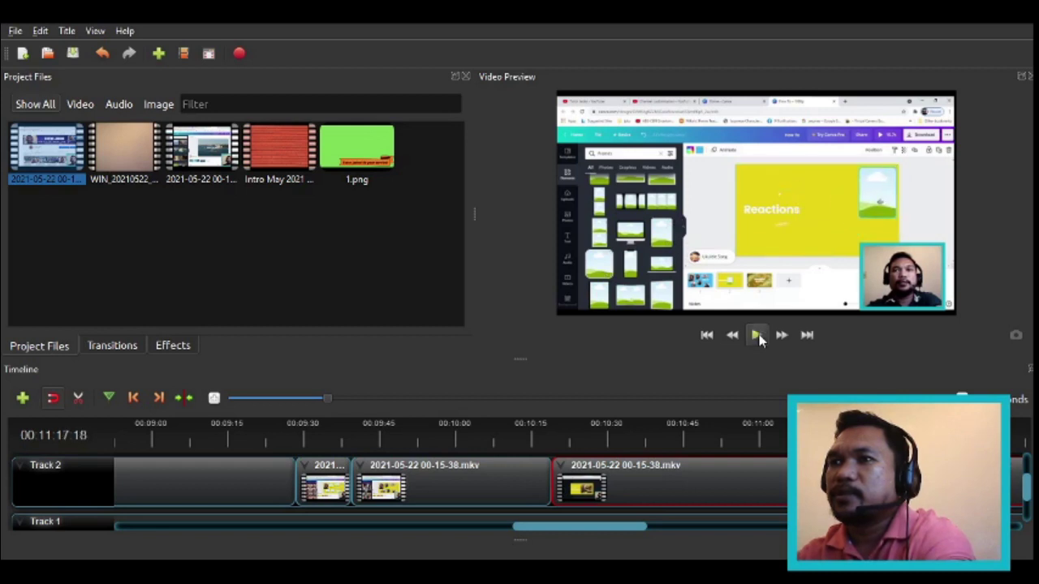
click(78, 398)
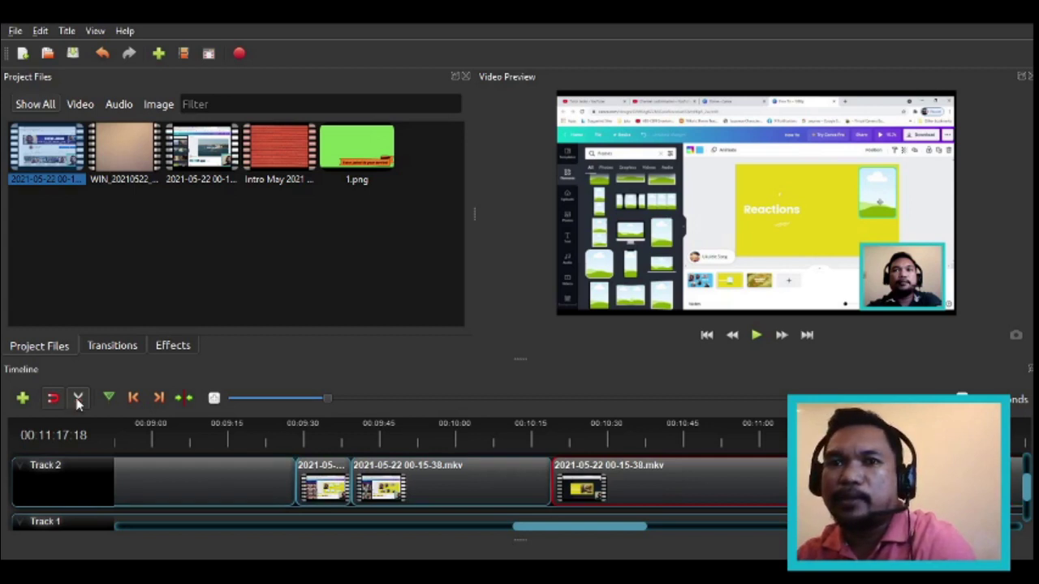
Step: Move the split-off Track 2 clip forward to start at about 00:11:22
drag(623, 528, 666, 531)
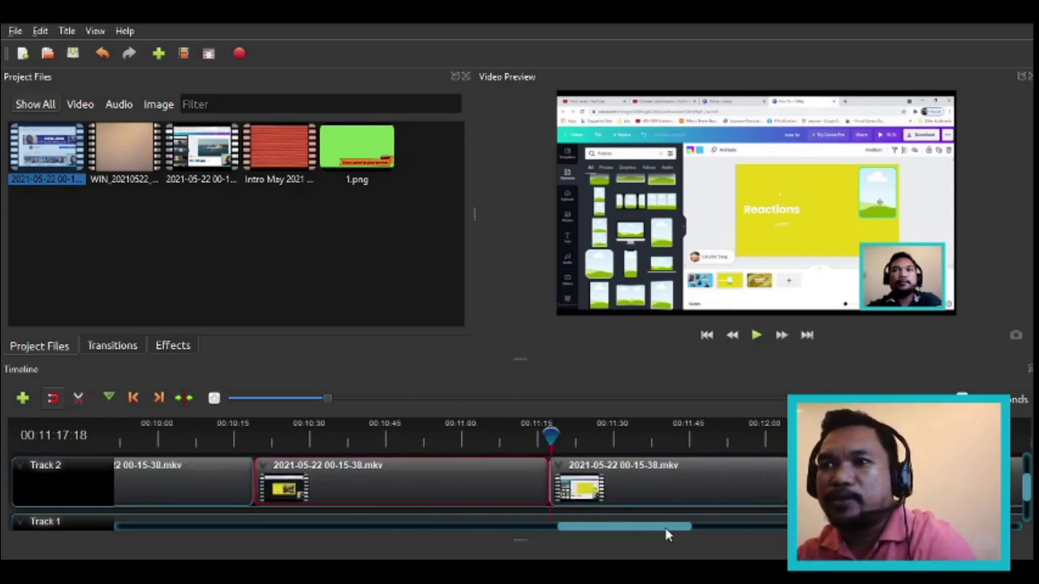
click(624, 491)
drag(629, 491, 650, 491)
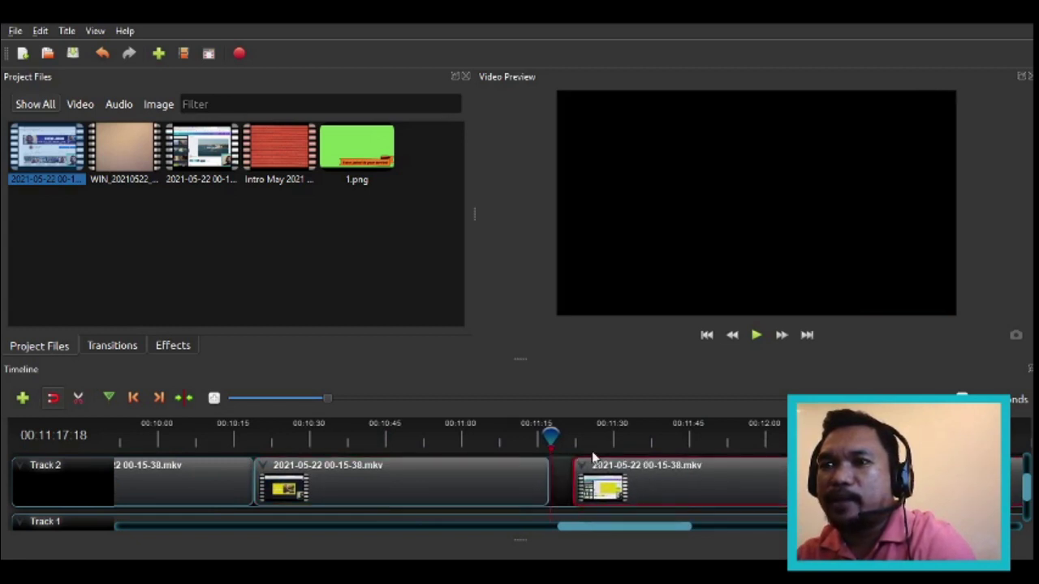
Step: Skim through the moved clip up to about 00:12:38 to review the section where the frames are placed and filled
click(569, 442)
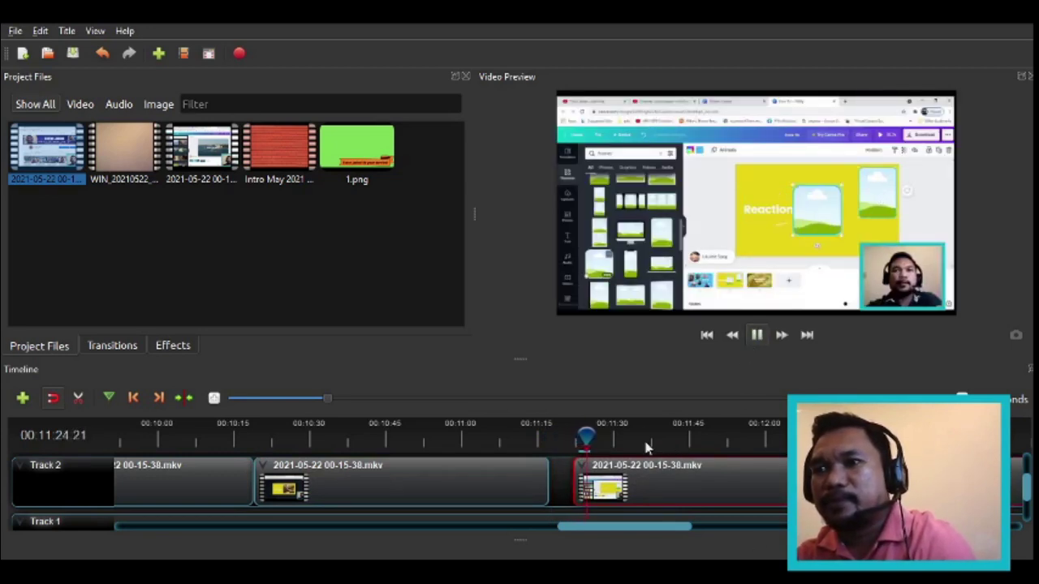
click(646, 436)
click(684, 435)
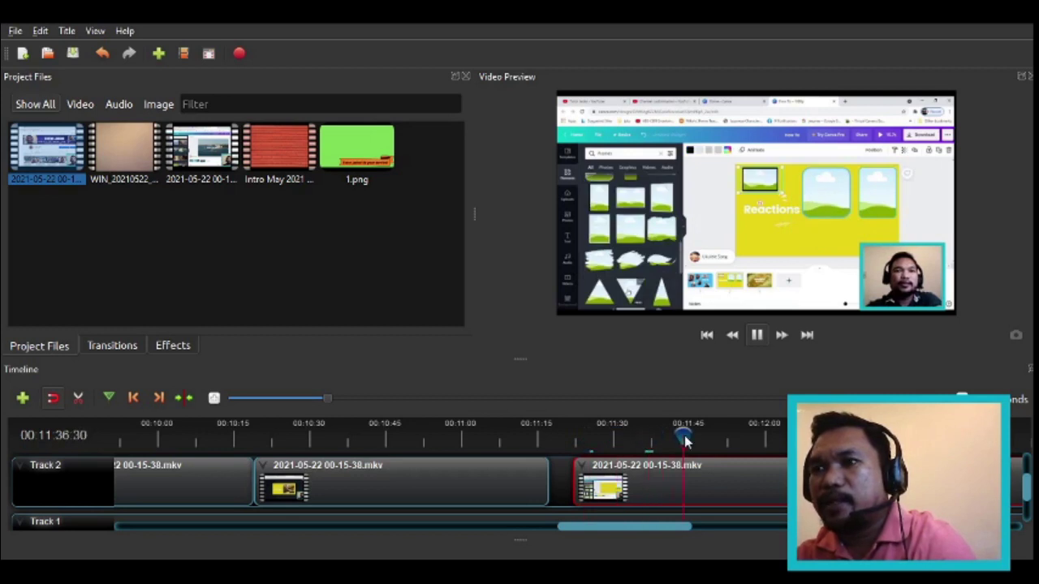
click(718, 439)
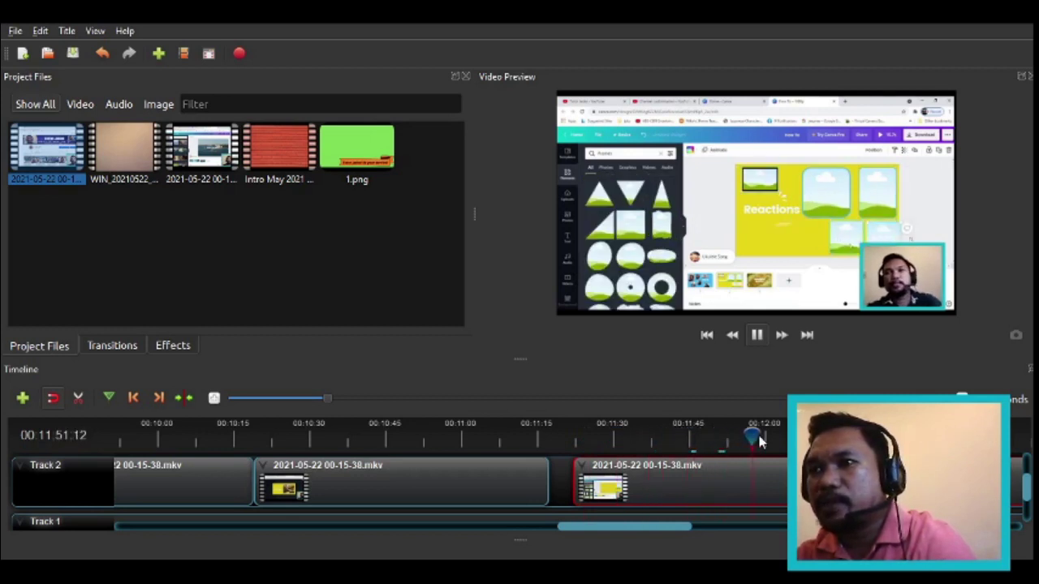
click(763, 436)
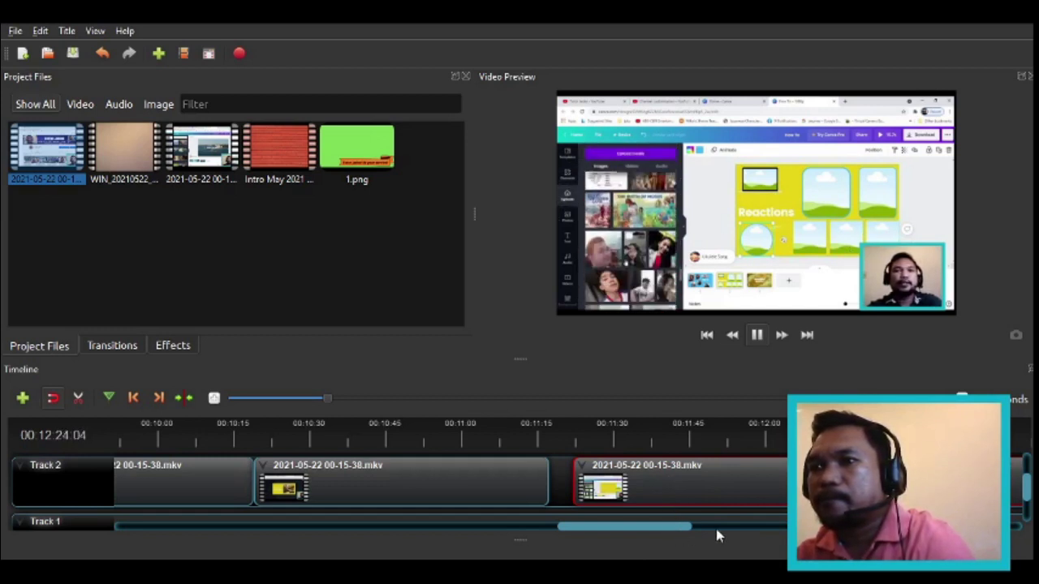
drag(682, 529, 750, 537)
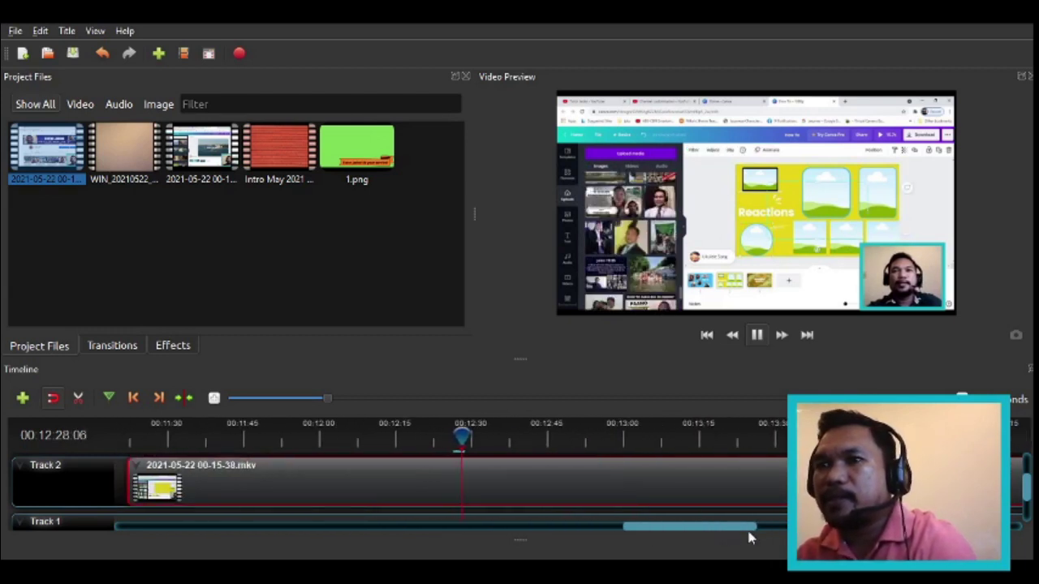
mouse_move(750, 537)
mouse_down()
mouse_move(765, 538)
mouse_move(731, 532)
mouse_up()
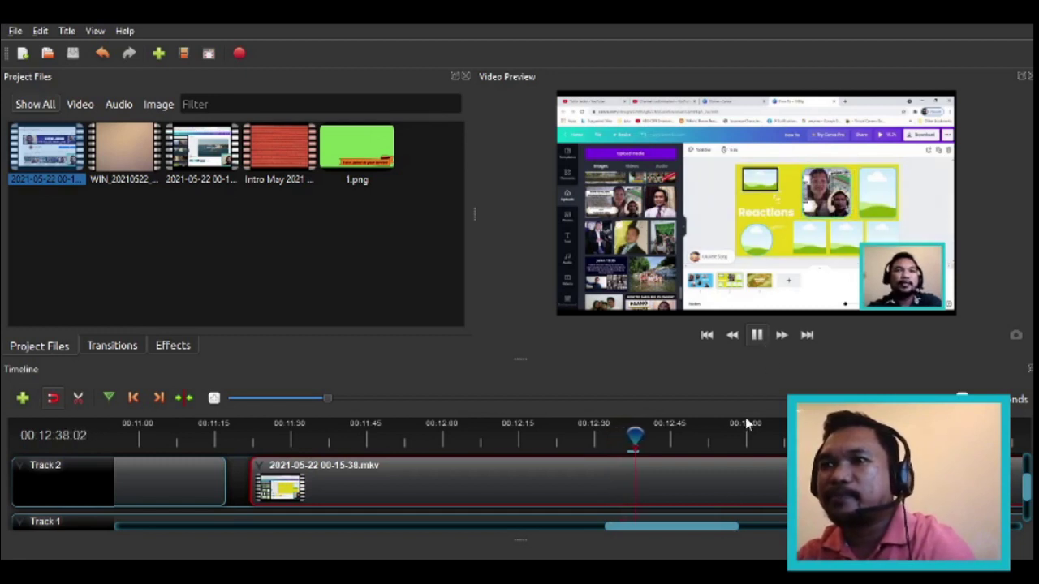
click(757, 335)
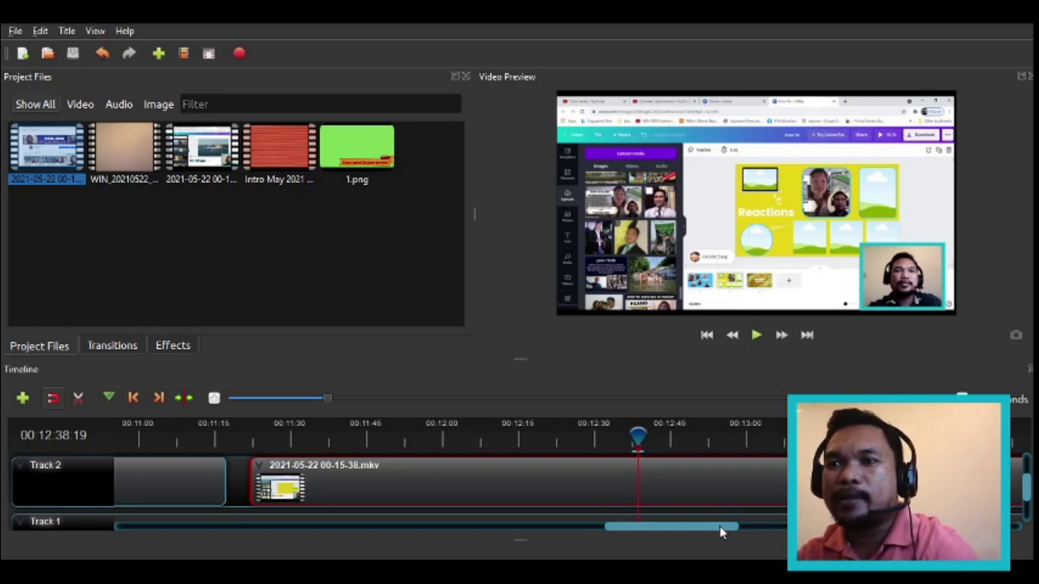
Step: Play on to the preview of the finished pages and split the Track 2 clip at 00:13:30:20
click(754, 337)
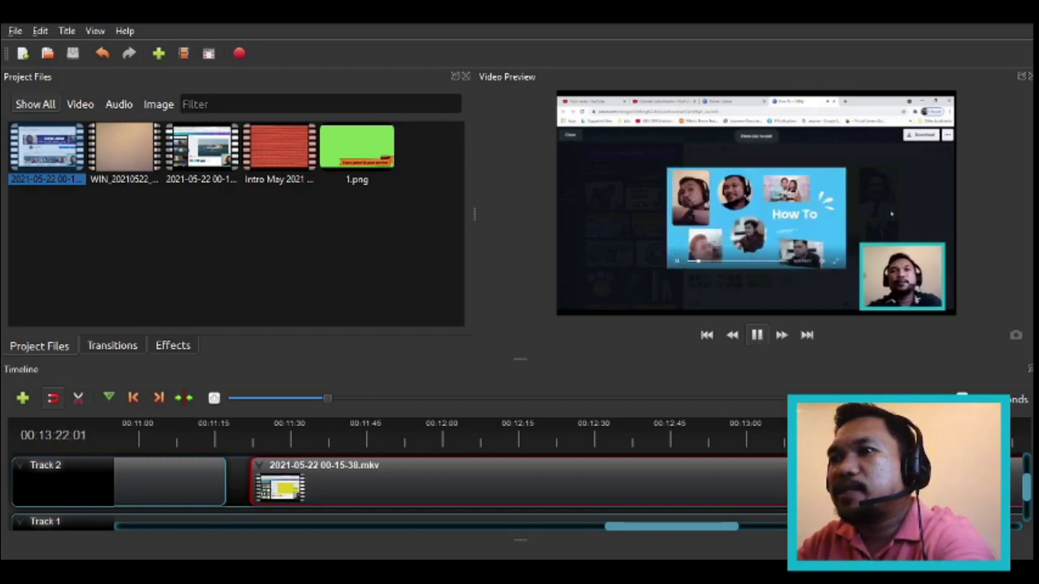
click(756, 338)
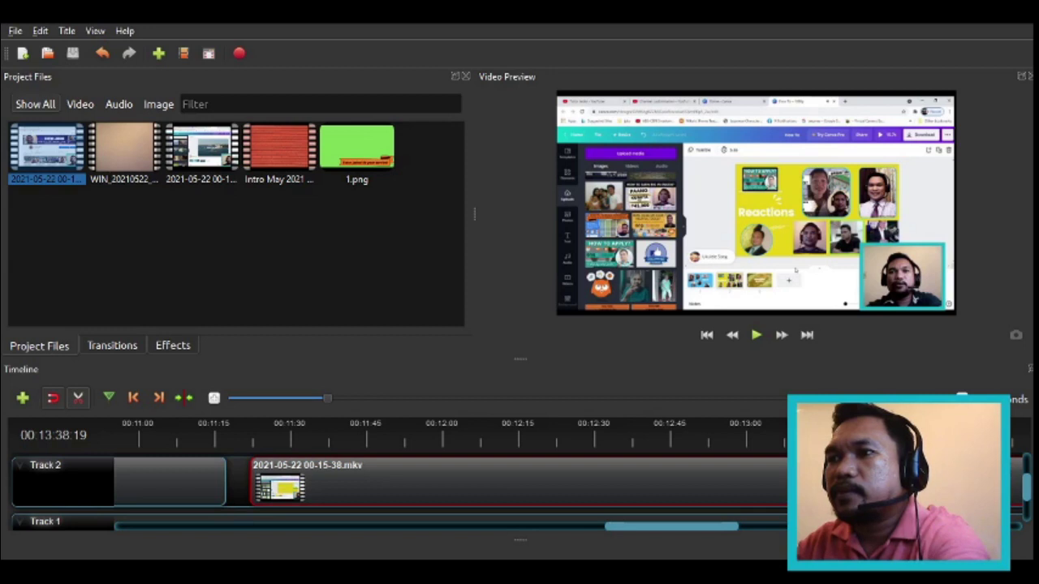
click(78, 398)
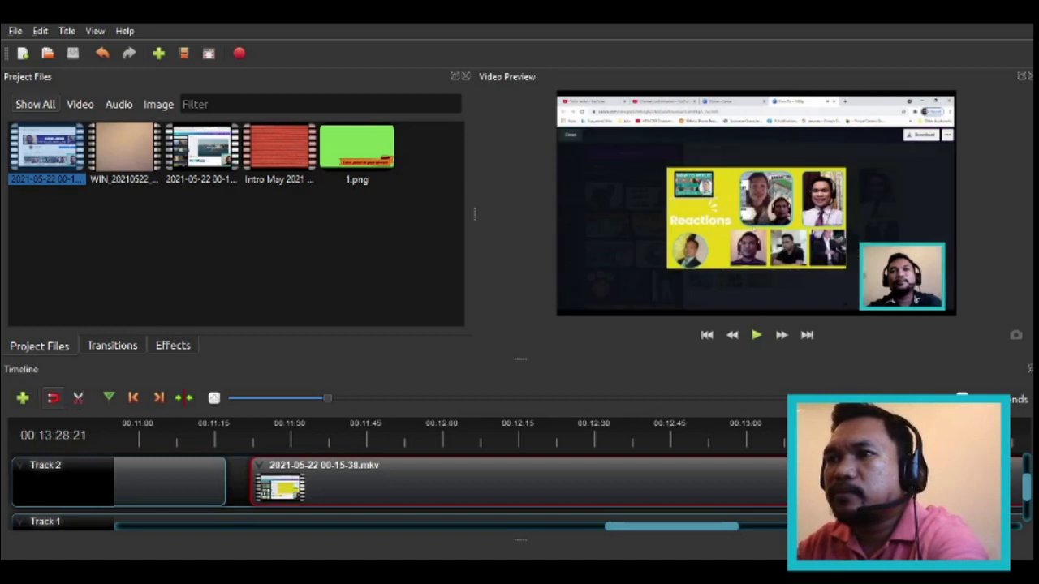
click(755, 336)
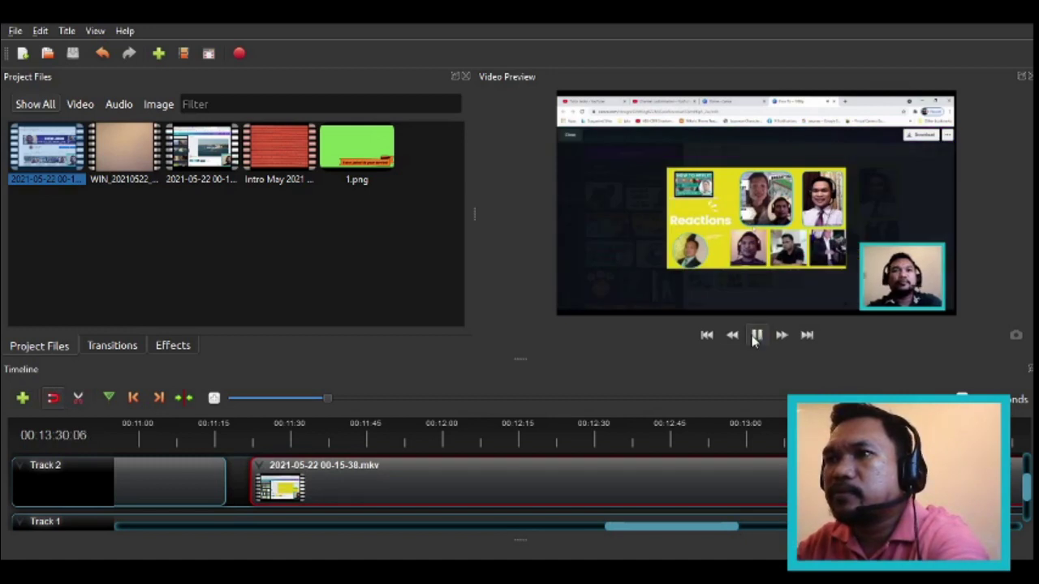
click(755, 336)
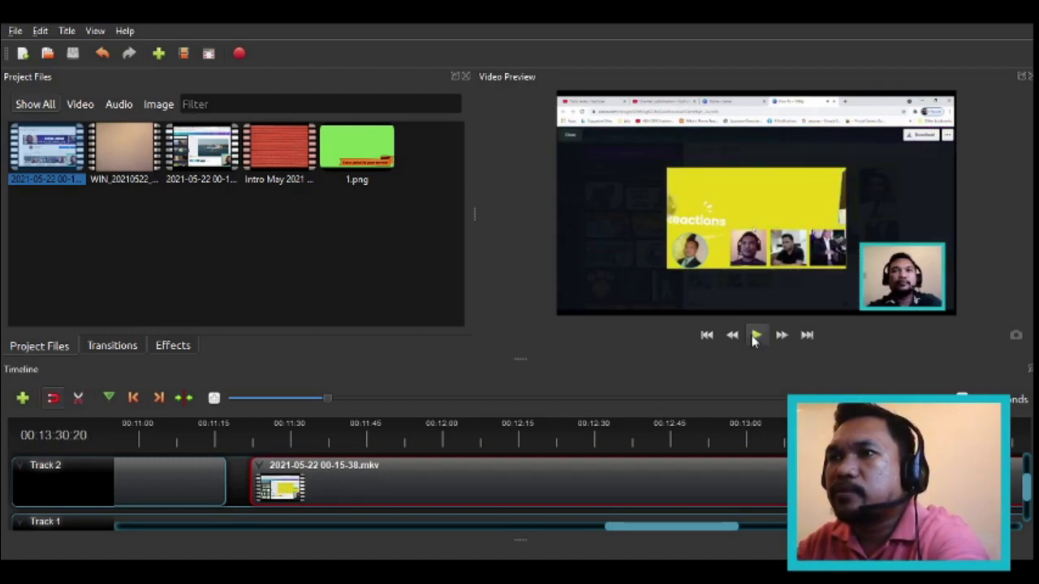
click(78, 398)
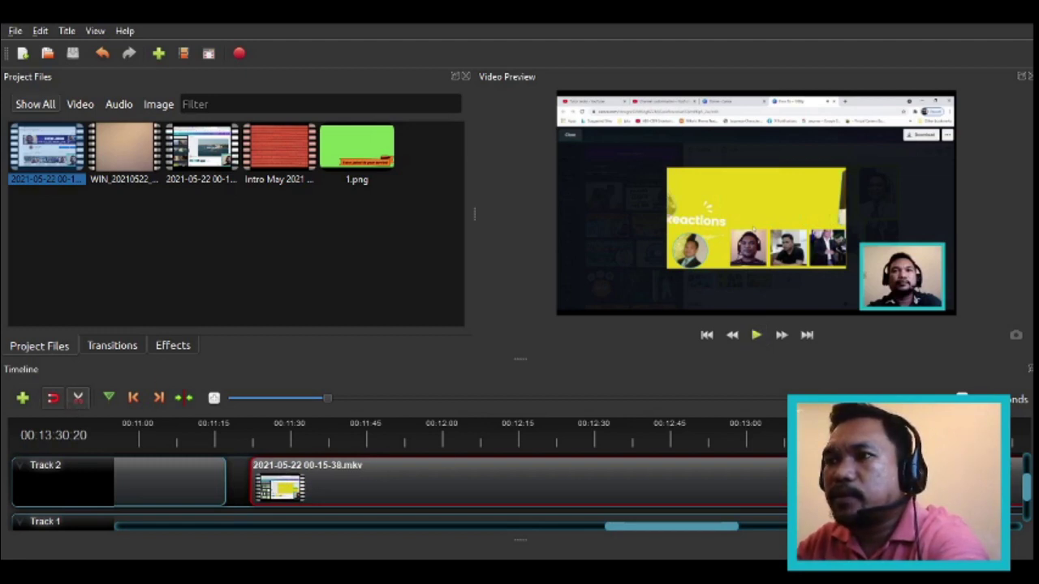
click(78, 398)
key(Escape)
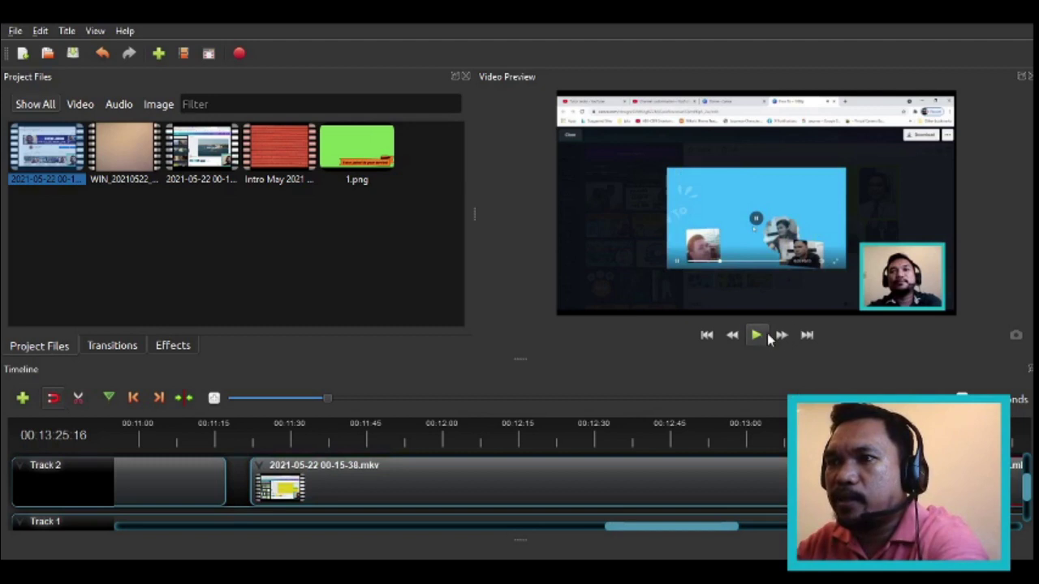
Step: Check the footage just before the cut and speed up the clip before it so that it ends at about 00:11:54
click(757, 335)
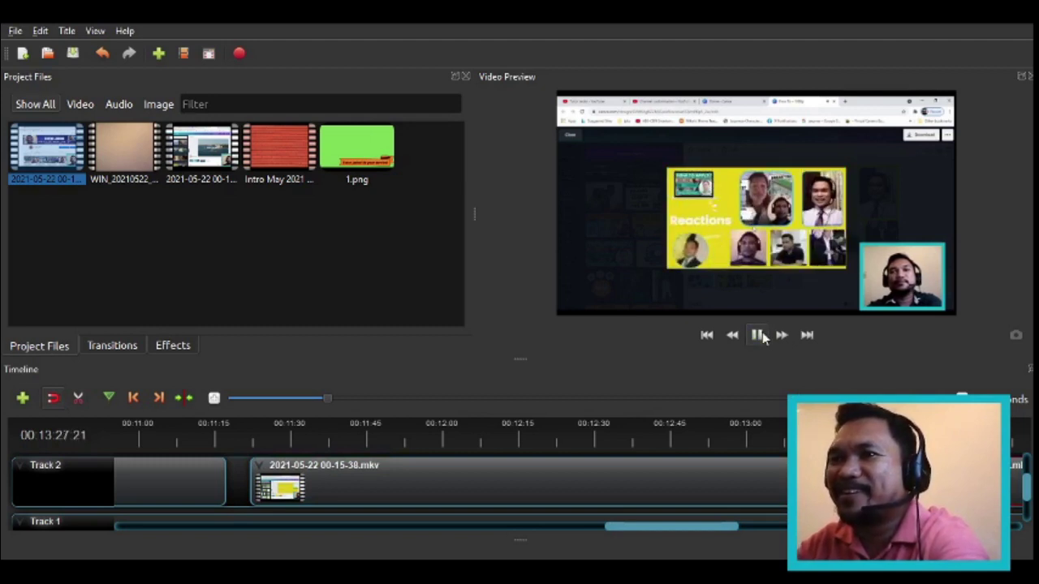
click(758, 335)
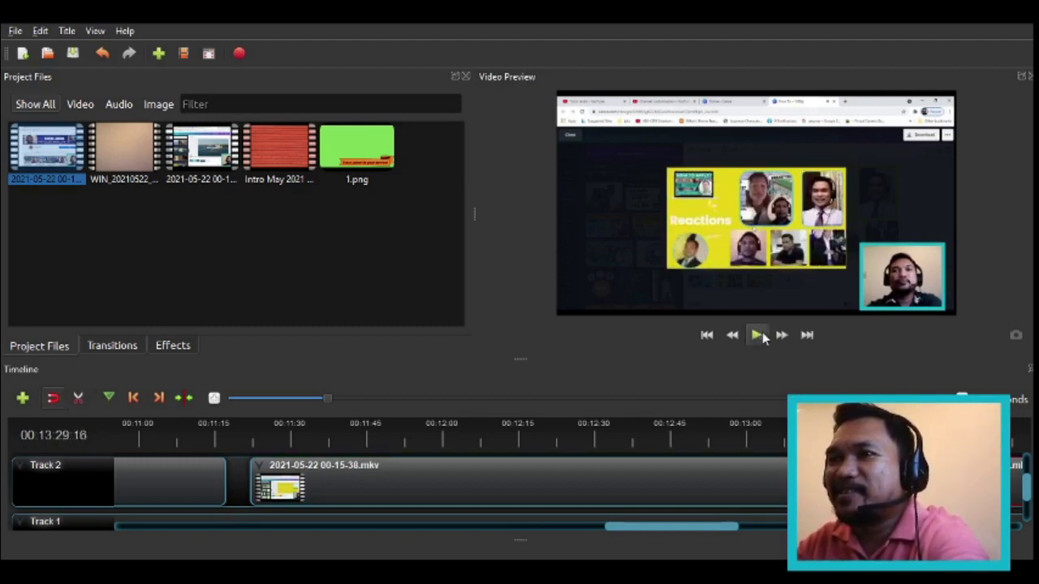
click(443, 485)
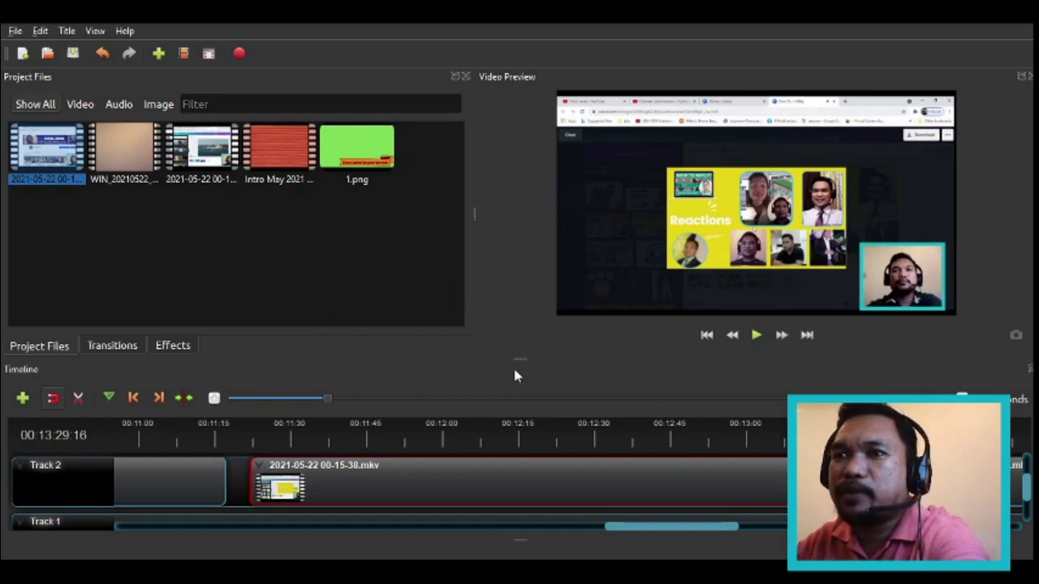
key(ctrl+l)
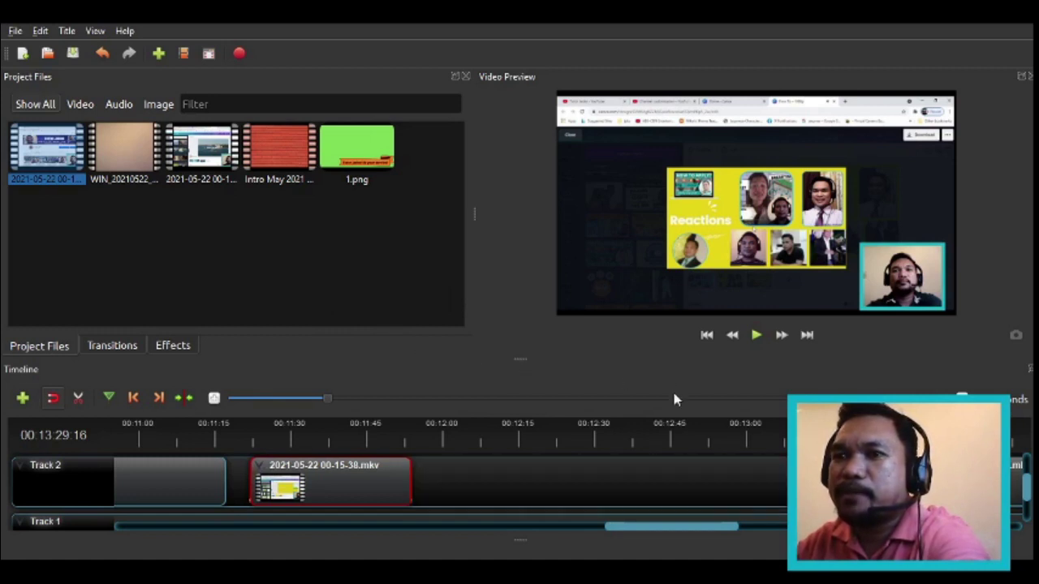
Step: Move the sped-up clip back against the preceding clip at about 00:11:17 and play across the join from 00:11:14:09
click(582, 482)
drag(331, 502, 311, 492)
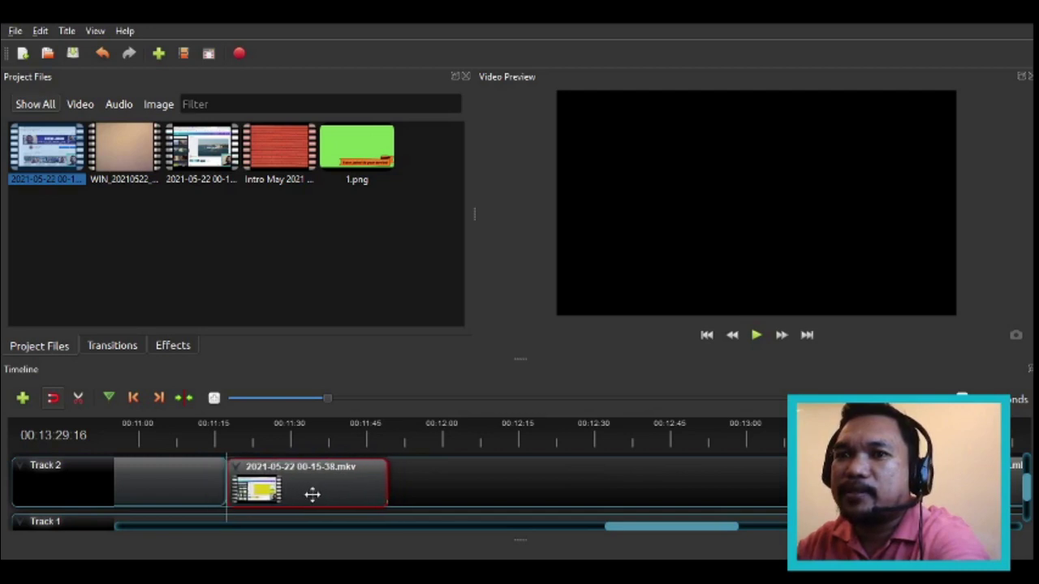
click(210, 435)
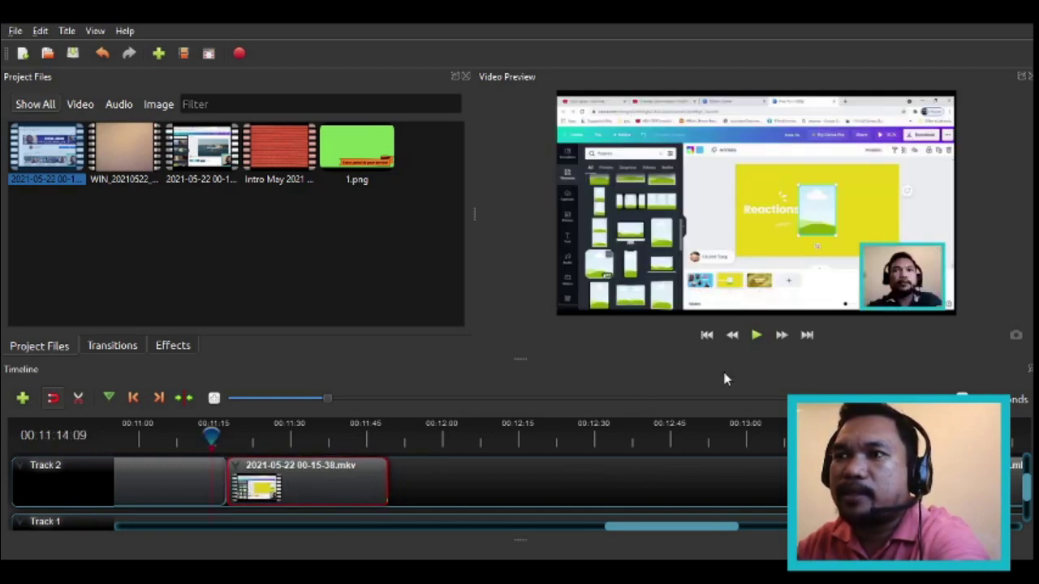
click(747, 340)
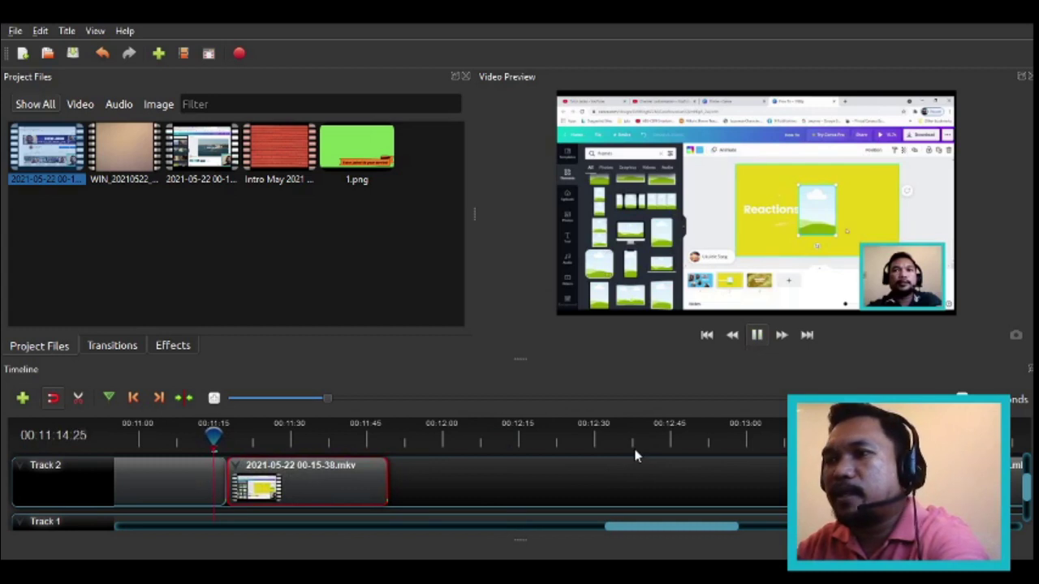
Step: Stop playback and move the remaining last Track 2 clip back to start at about 00:12:10
key(ctrl+v)
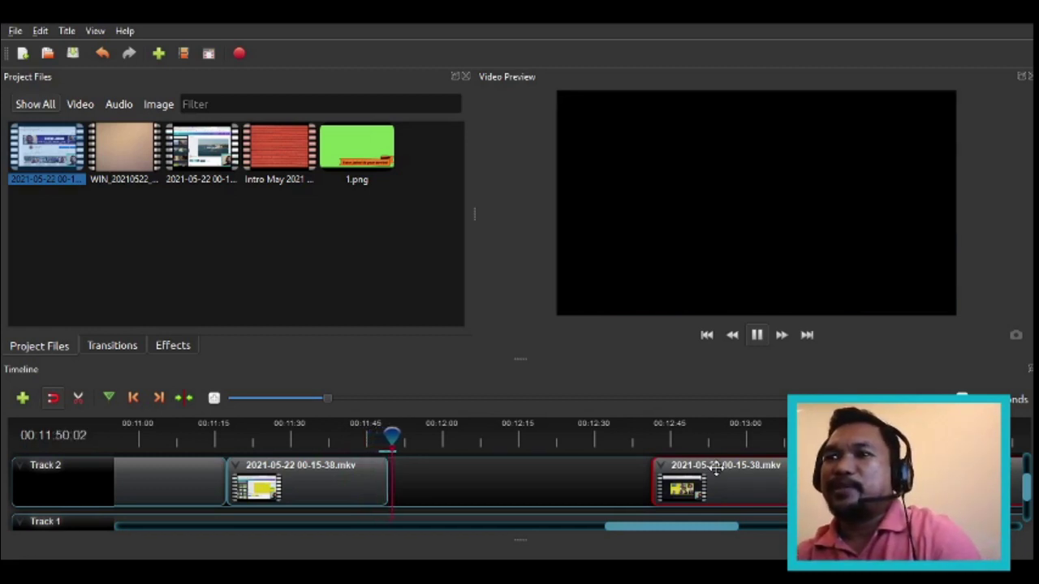
click(756, 335)
drag(742, 482, 530, 465)
Step: Play into the last Track 2 clip and trim its start to about 00:12:18
click(470, 446)
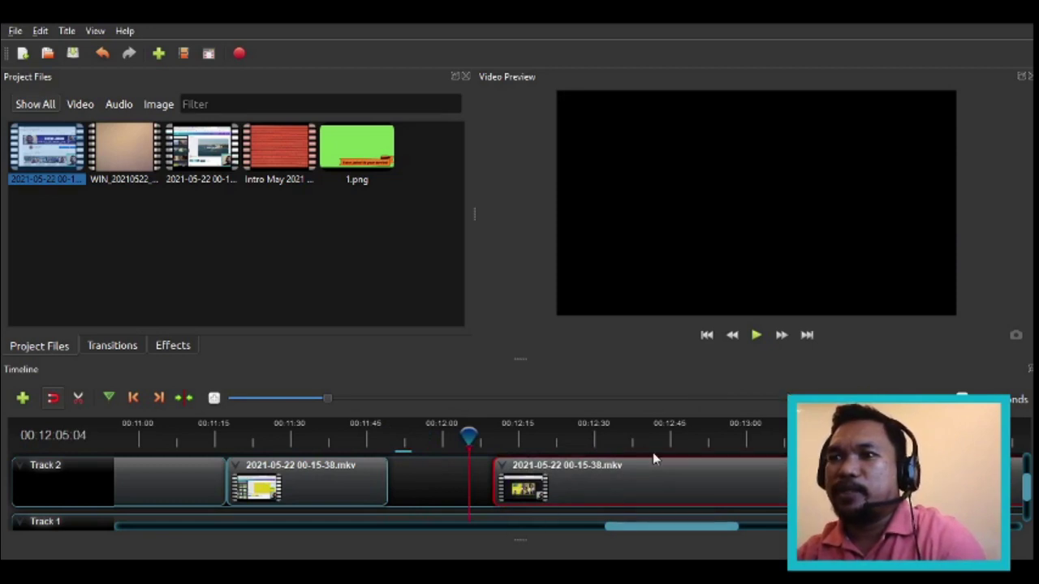
click(754, 333)
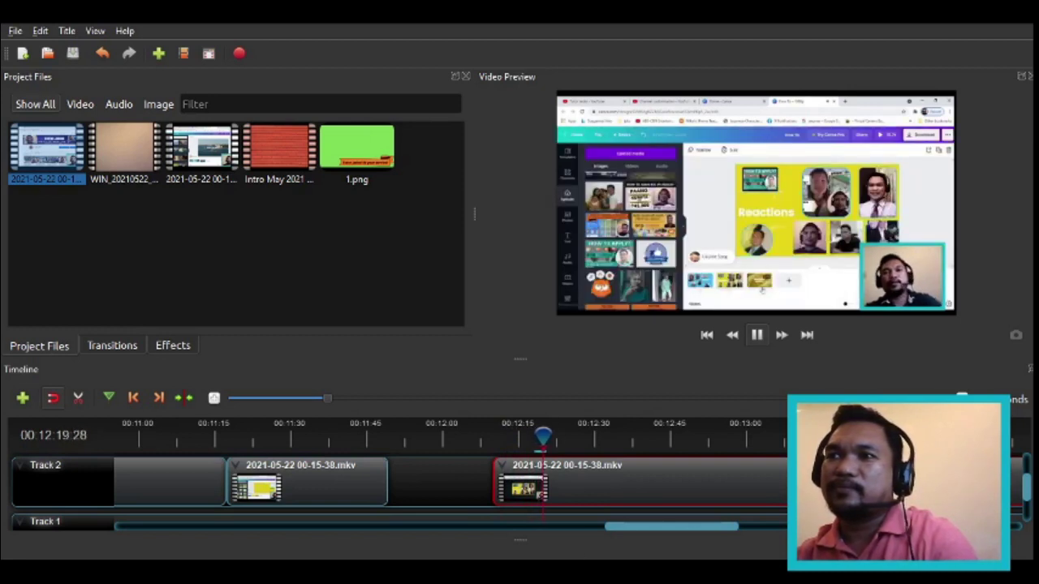
click(526, 439)
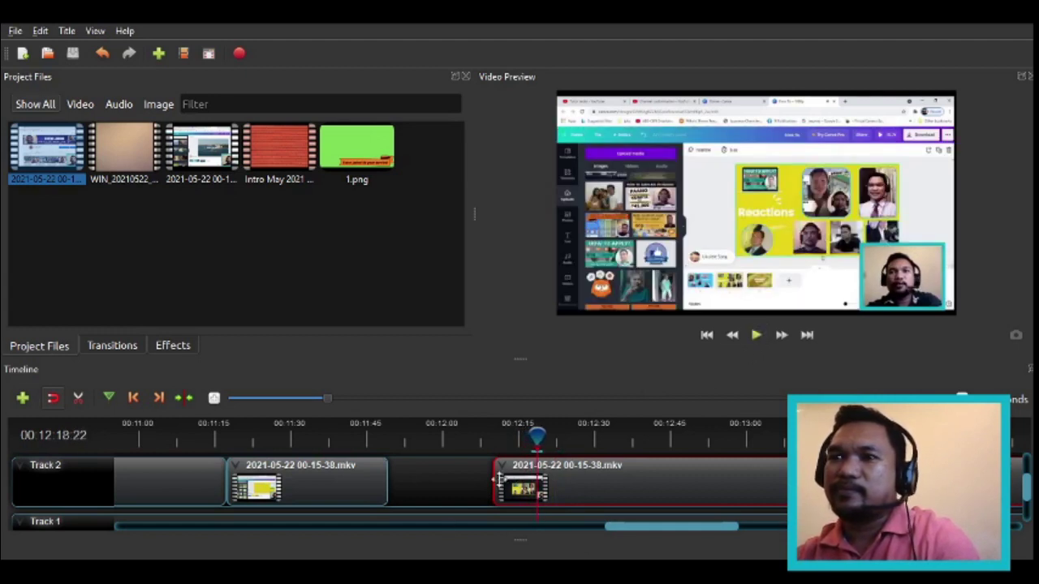
drag(490, 480, 532, 484)
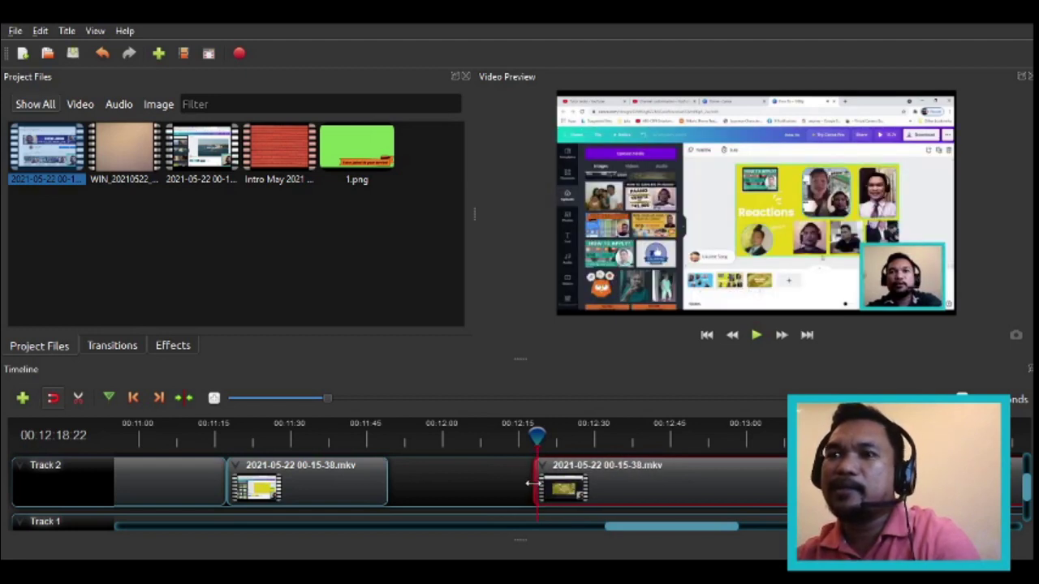
Step: Replay the clip's opening, trim its start slightly further to about 00:12:19, and play it again from 00:12:16:25
click(511, 444)
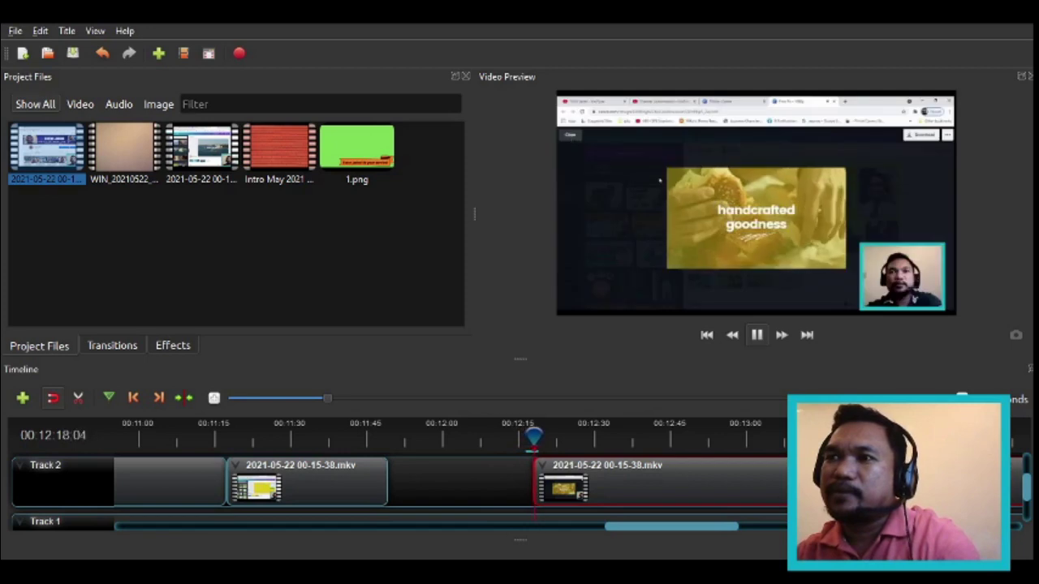
click(757, 341)
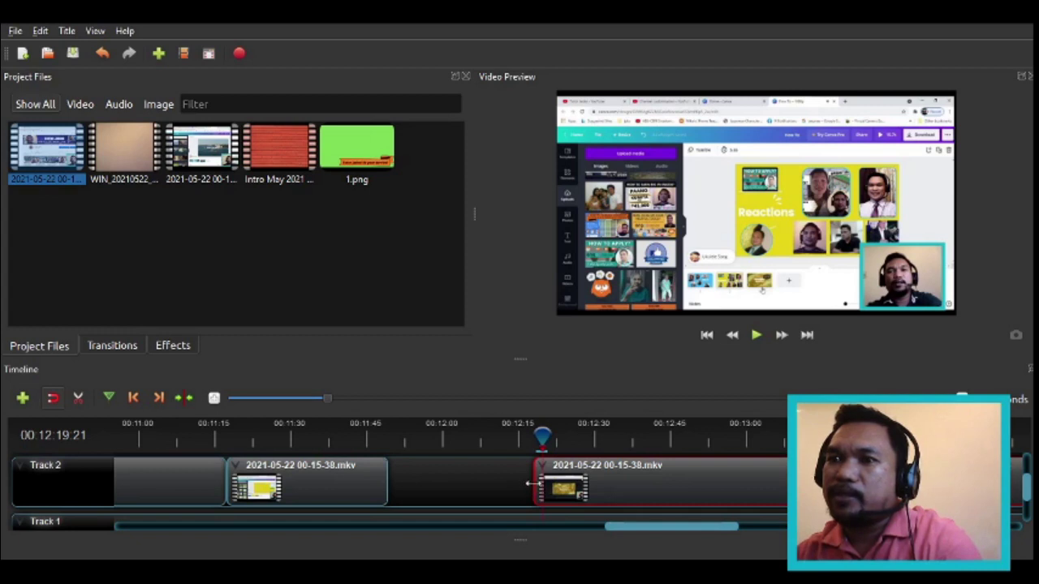
drag(529, 483, 538, 479)
click(533, 438)
click(524, 438)
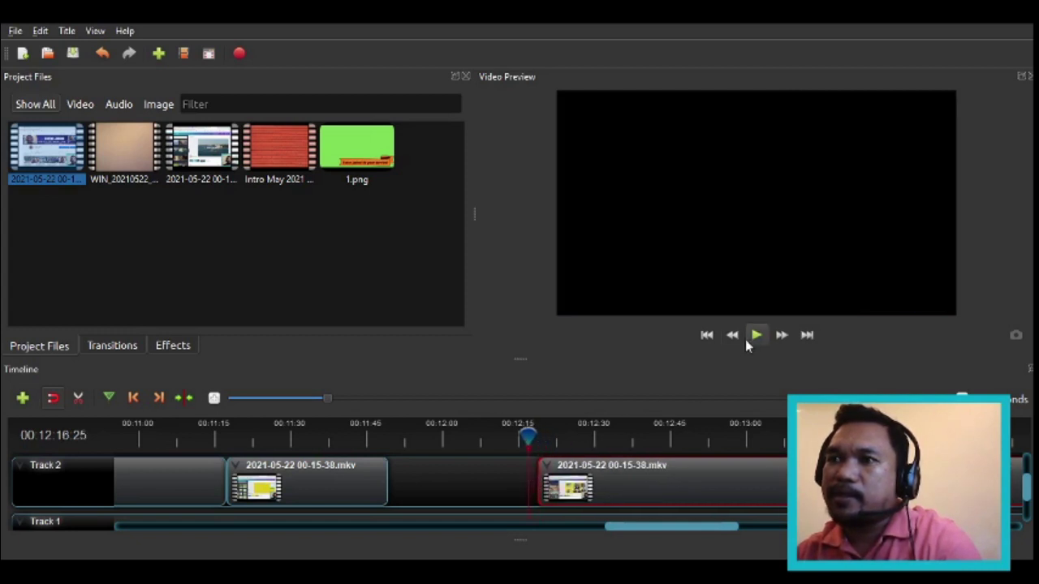
click(755, 336)
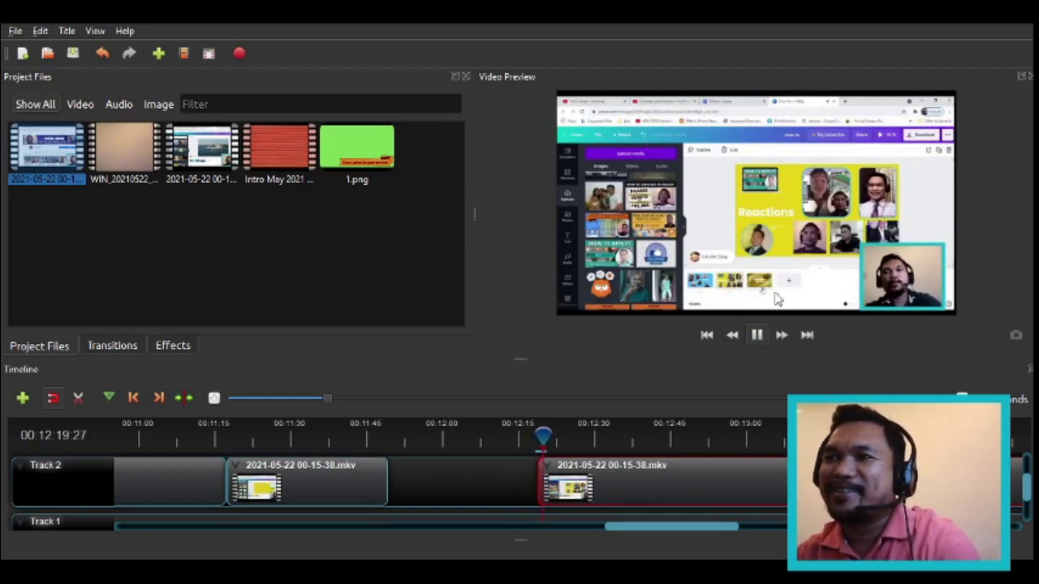
Step: Move the trimmed last Track 2 clip back against the preceding clip at about 00:11:49 and play across the join from 00:11:46:25
click(755, 336)
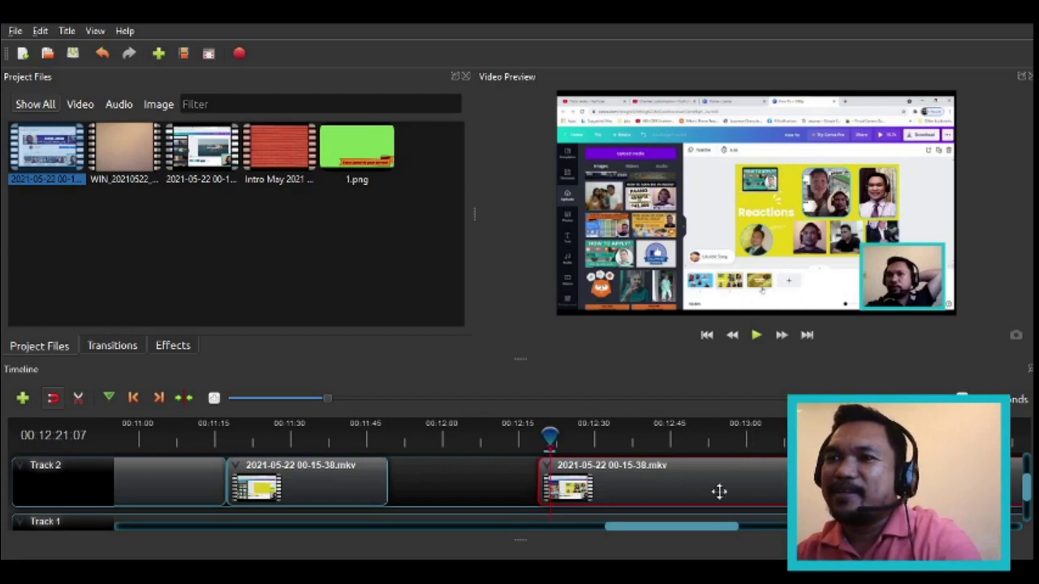
drag(719, 491, 573, 484)
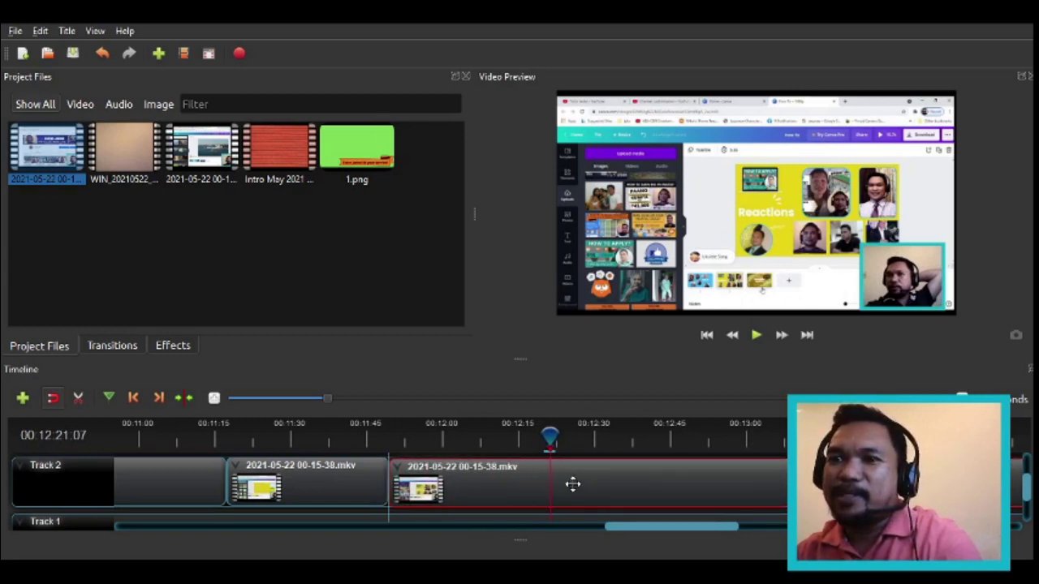
click(377, 438)
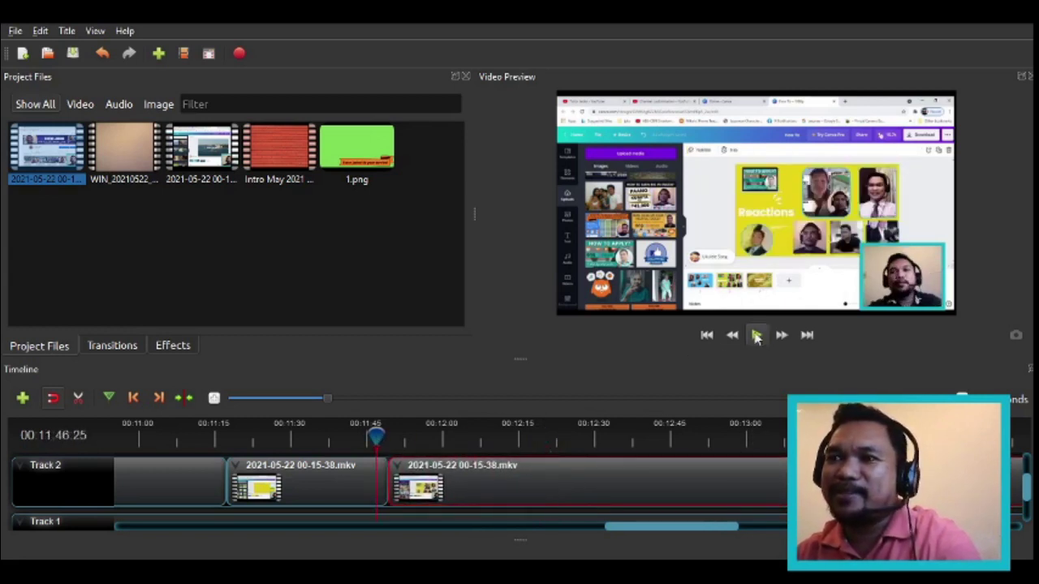
click(756, 335)
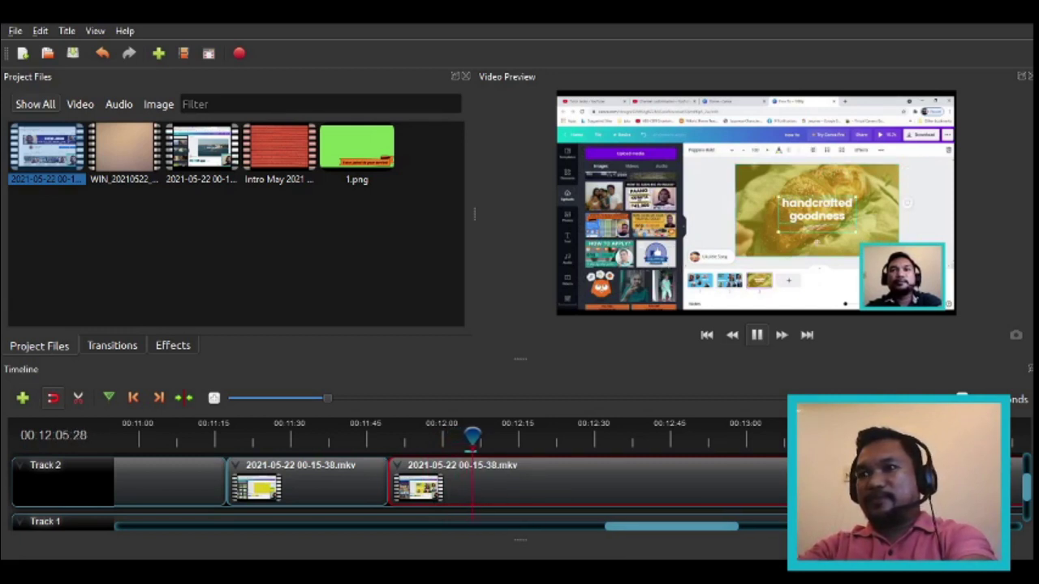
click(754, 333)
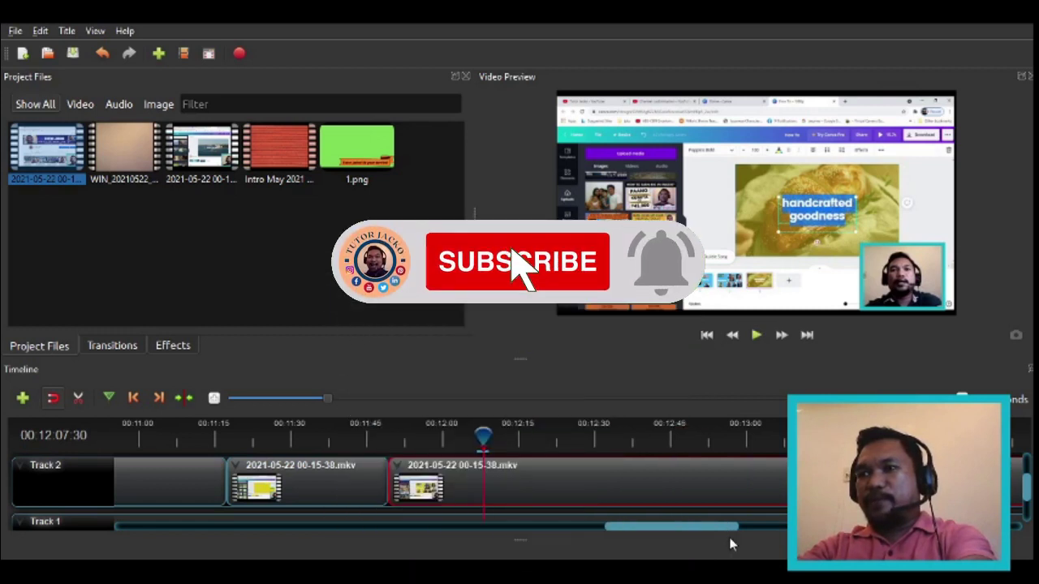
Step: Review the last Track 2 clip by playing it from 00:12:07:30 and pausing at 00:12:37:09
drag(730, 536, 893, 534)
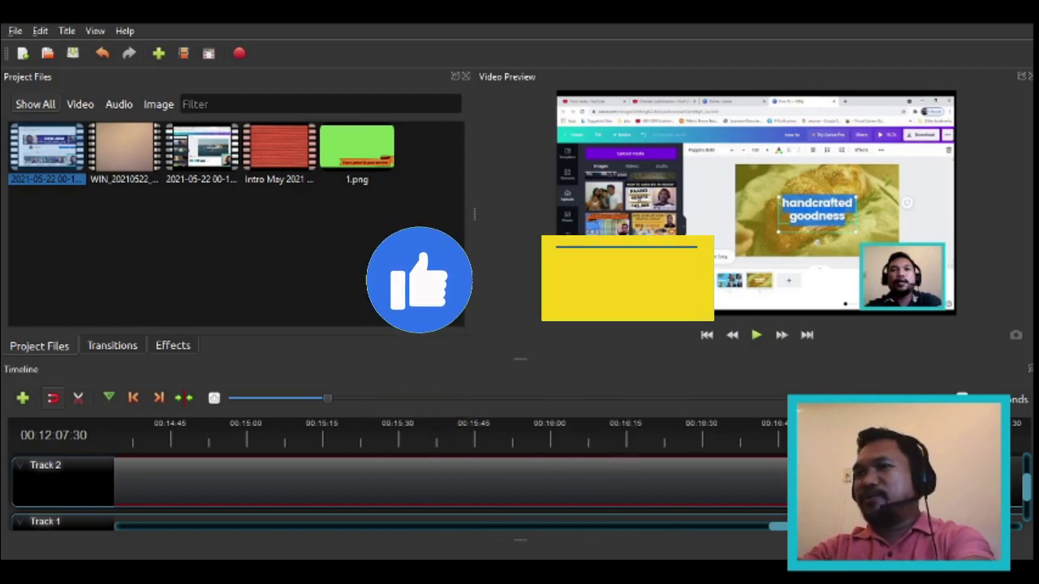
drag(893, 534, 712, 556)
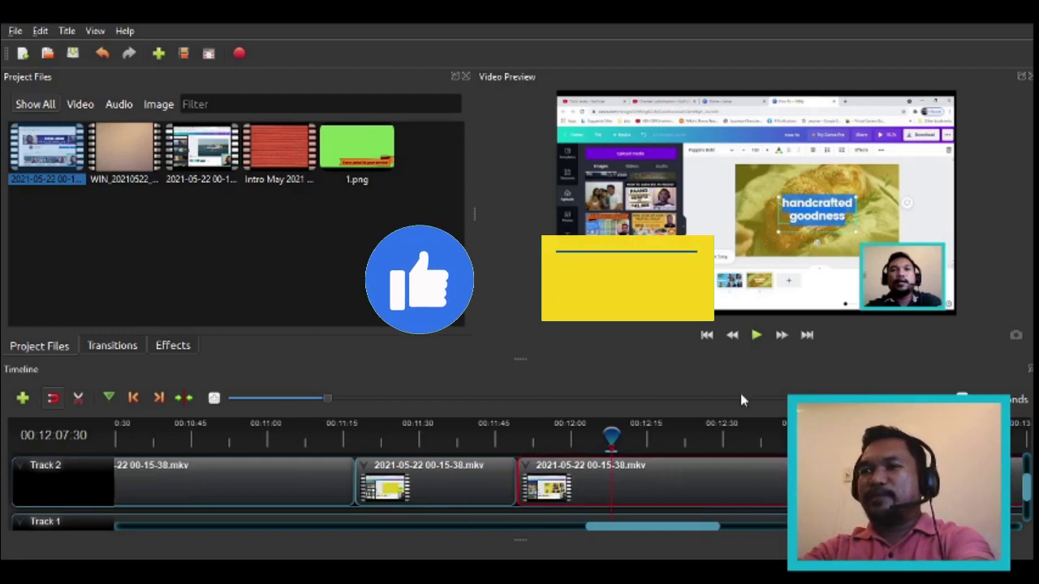
click(758, 334)
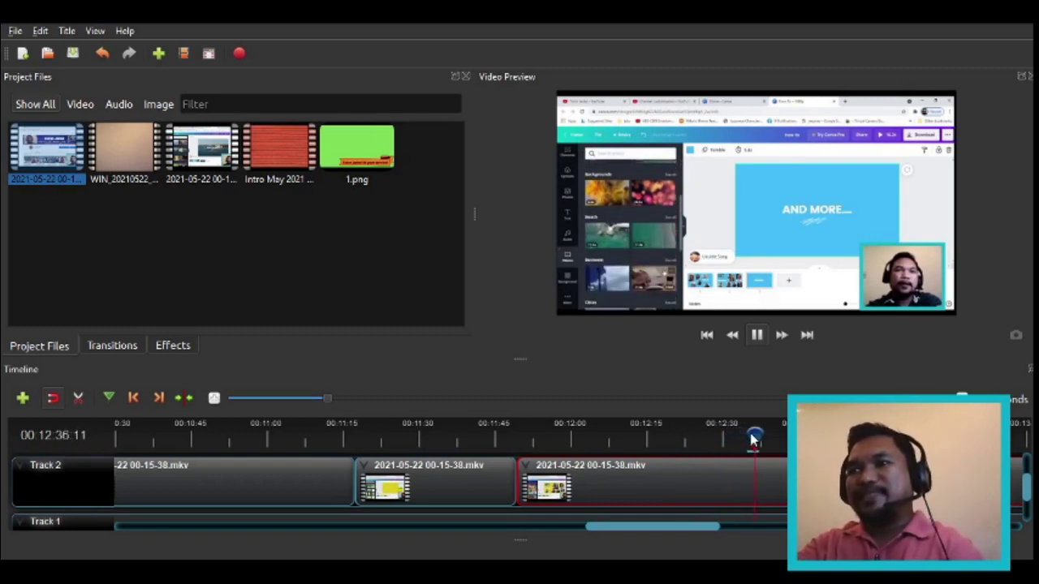
click(763, 339)
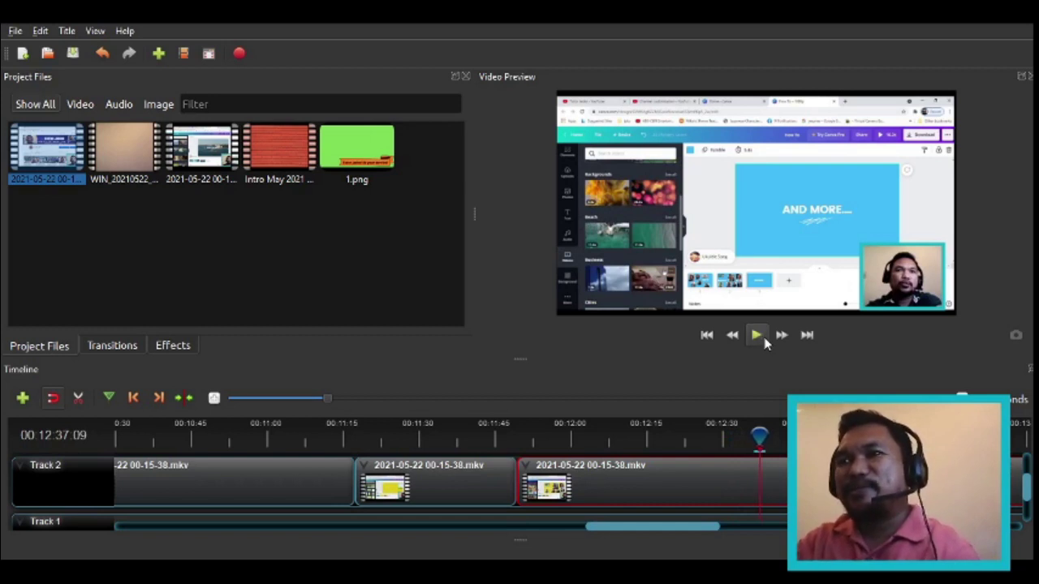